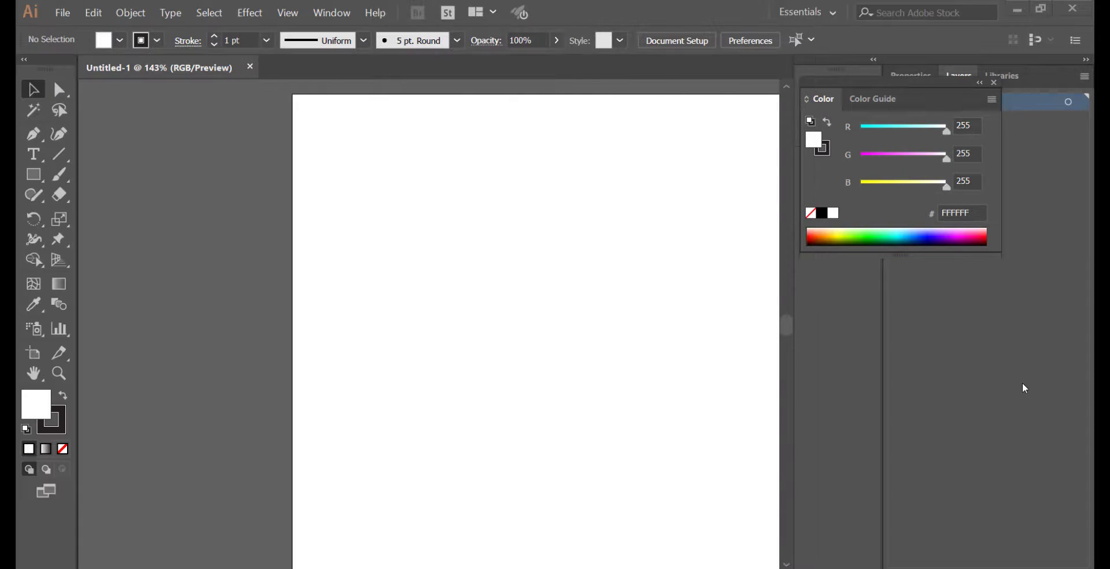
Switch to the Flare Tool from the Rectangle tool's flyout
{"action": "right_click", "coordinate": [33, 175]}
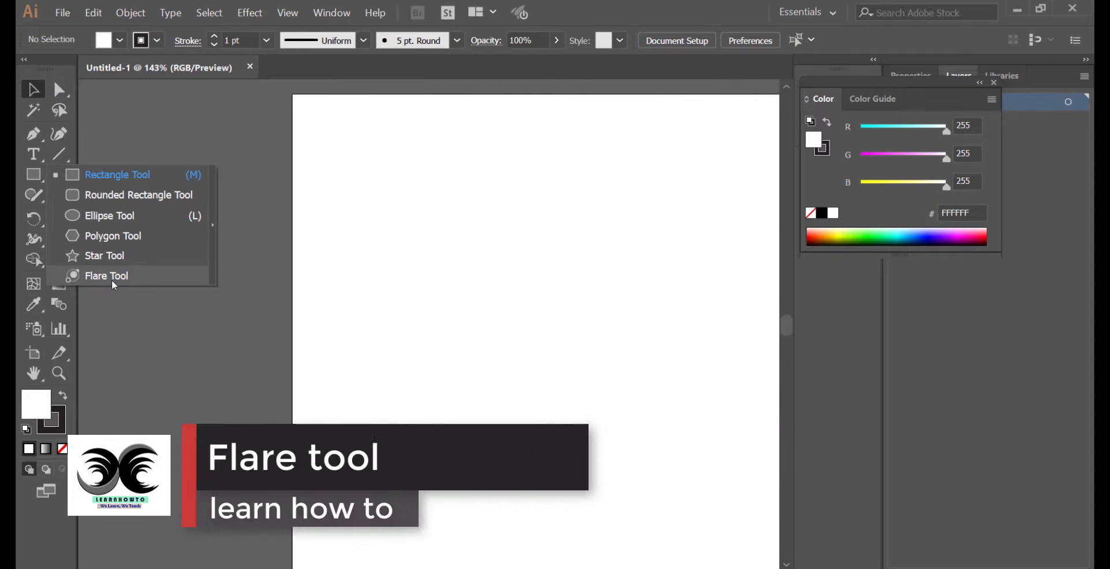
{"action": "left_click", "coordinate": [114, 277]}
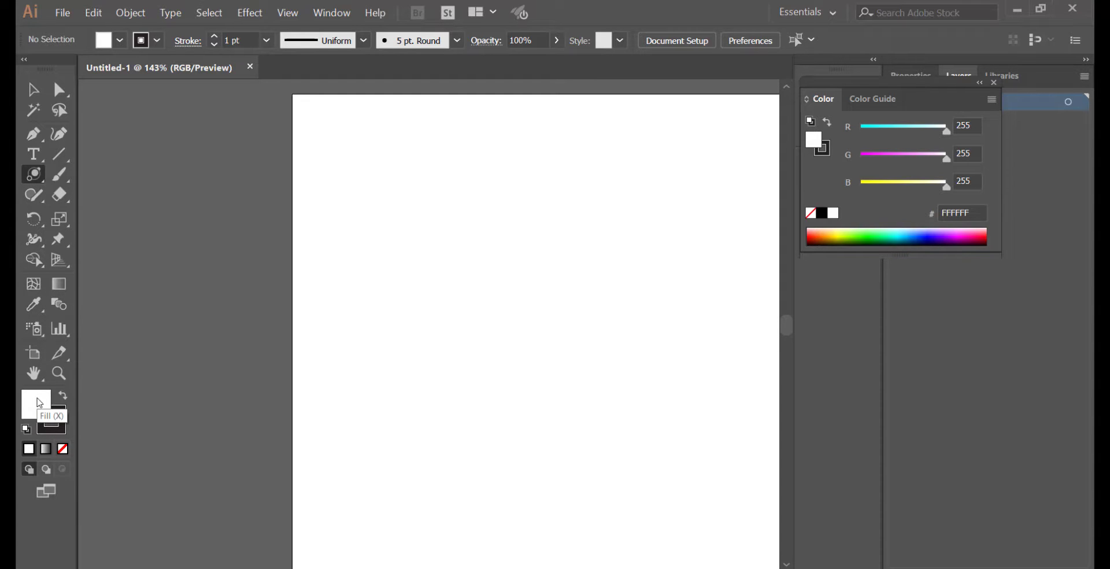
Set the fill to teal 006B73 and draw a rectangle spanning the whole artboard
{"action": "left_click", "coordinate": [924, 237]}
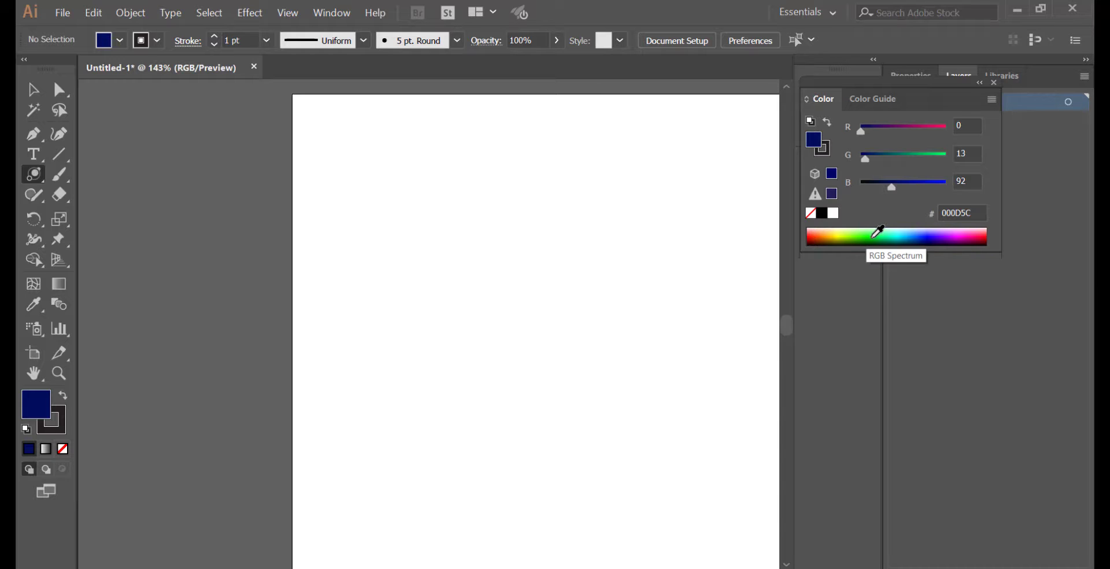
{"action": "left_click", "coordinate": [901, 238]}
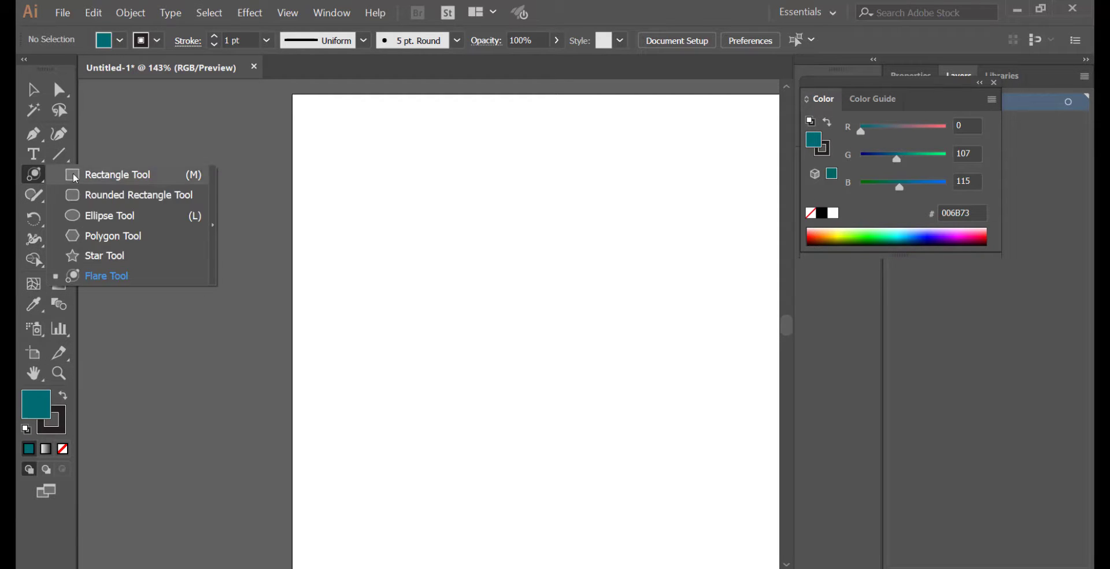
{"action": "left_click_drag", "start_coordinate": [33, 173], "coordinate": [115, 174]}
{"action": "left_click_drag", "start_coordinate": [298, 94], "coordinate": [778, 566]}
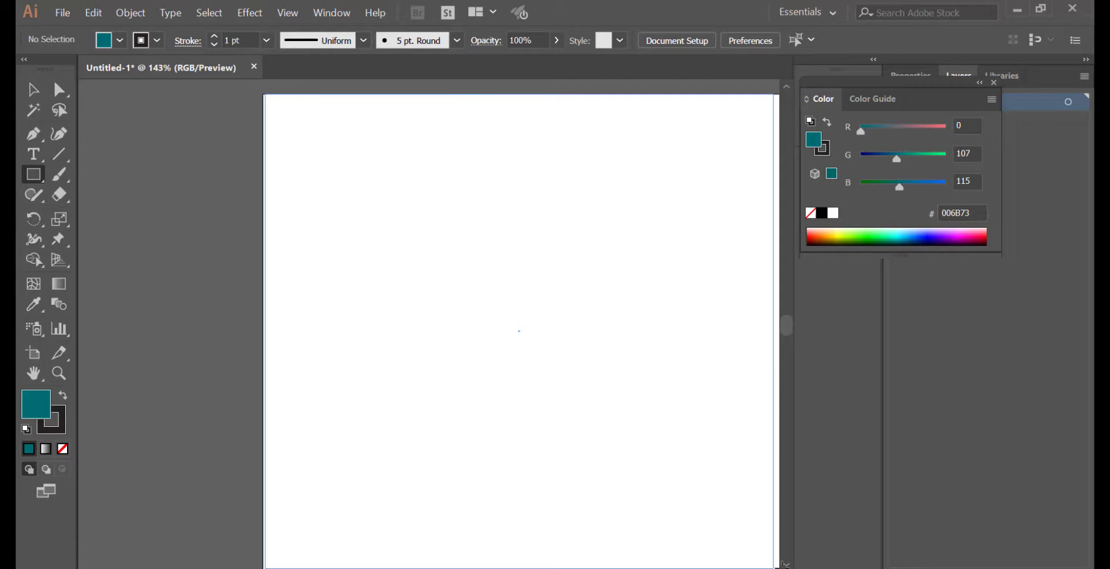
{"action": "left_click_drag", "start_coordinate": [776, 565], "coordinate": [773, 567]}
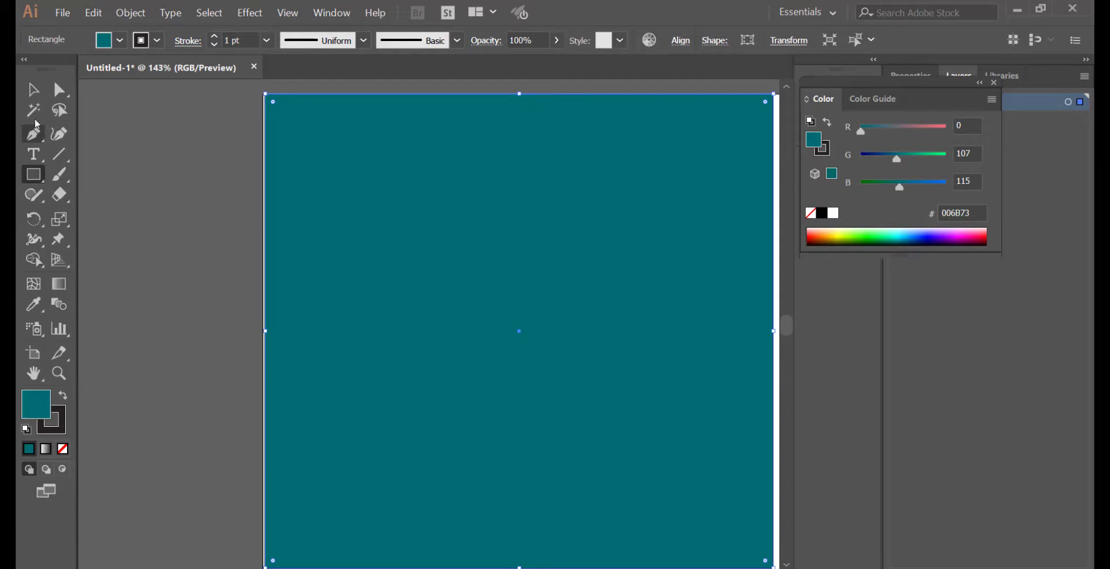
With the Flare Tool, open Flare Tool Options on the canvas, close it, and delete the test flare
{"action": "left_click", "coordinate": [34, 178]}
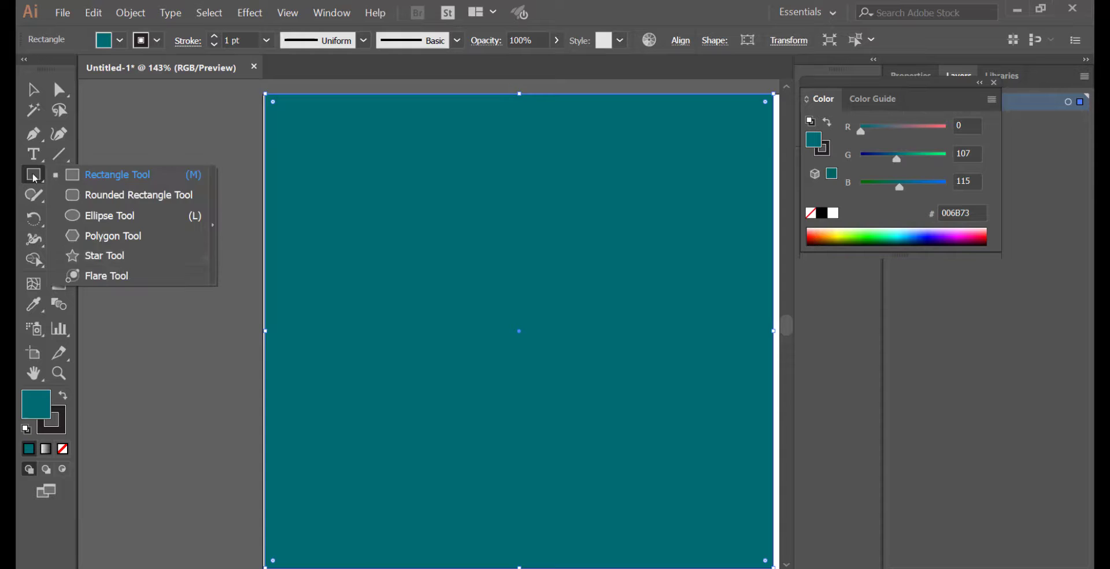
{"action": "left_click", "coordinate": [106, 276]}
{"action": "right_click", "coordinate": [331, 168]}
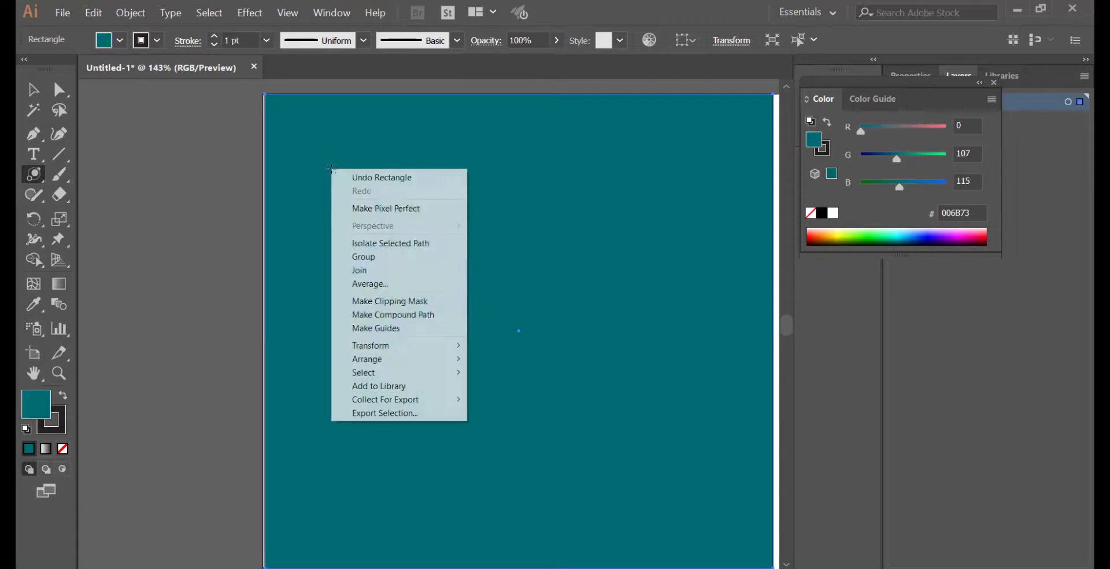
{"action": "left_click", "coordinate": [327, 163]}
{"action": "left_click_drag", "start_coordinate": [327, 165], "coordinate": [287, 203]}
{"action": "left_click", "coordinate": [379, 240]}
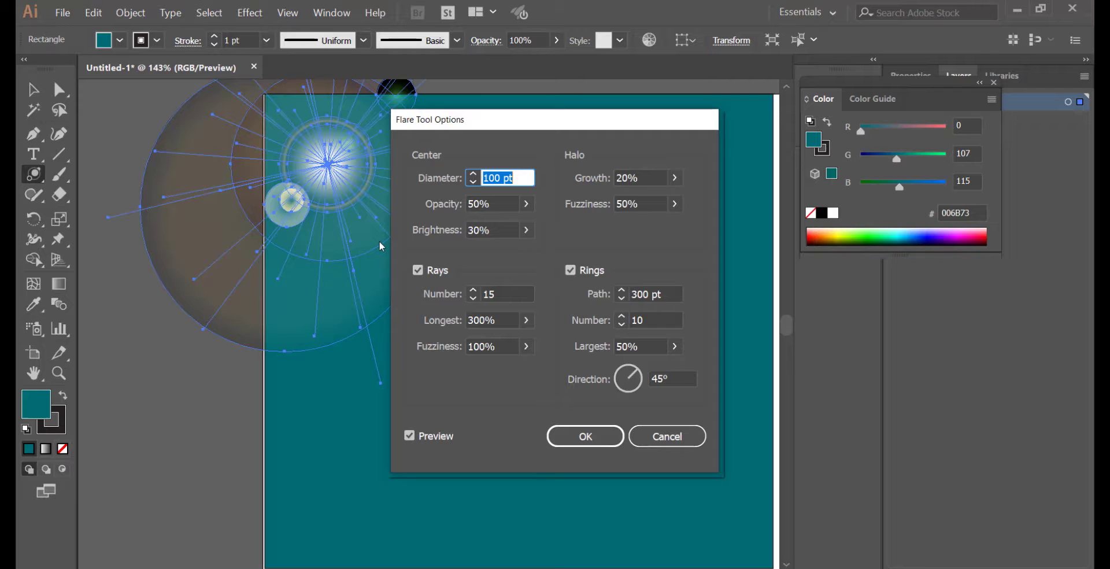
{"action": "left_click_drag", "start_coordinate": [451, 118], "coordinate": [708, 180]}
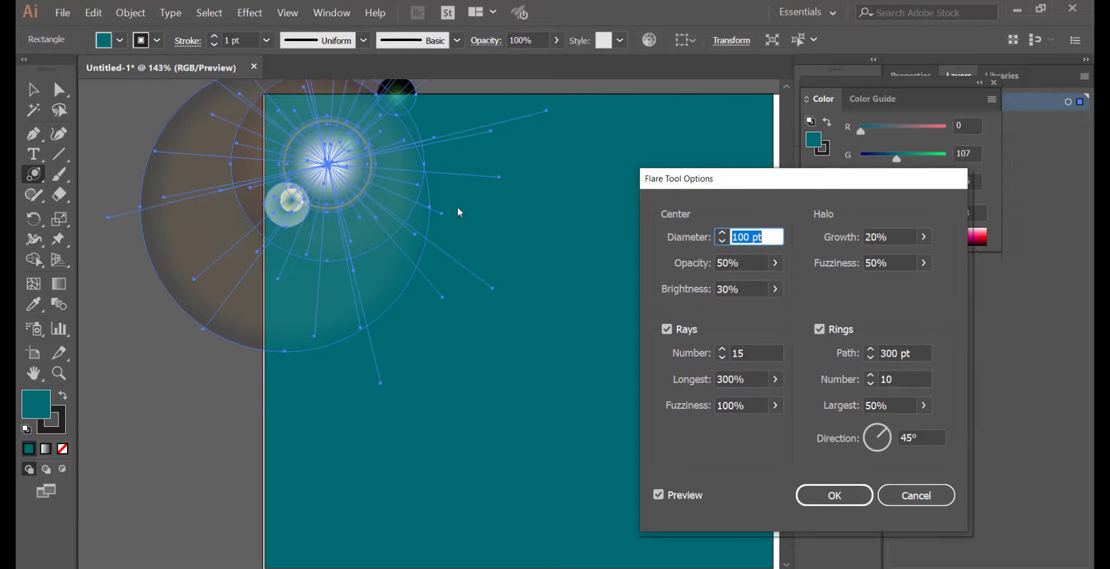
{"action": "left_click", "coordinate": [383, 214]}
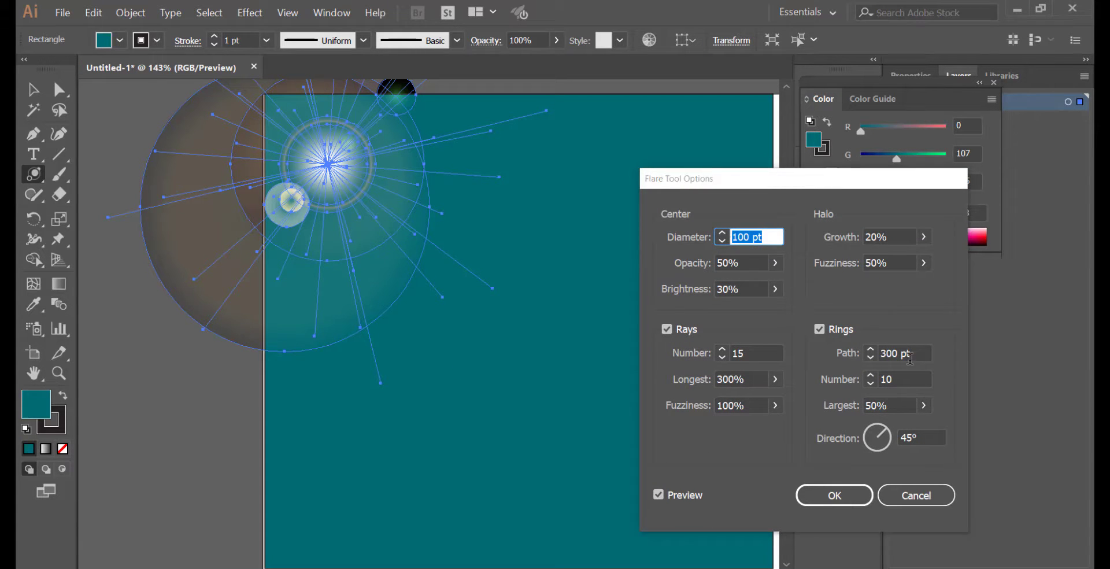
{"action": "left_click", "coordinate": [917, 496]}
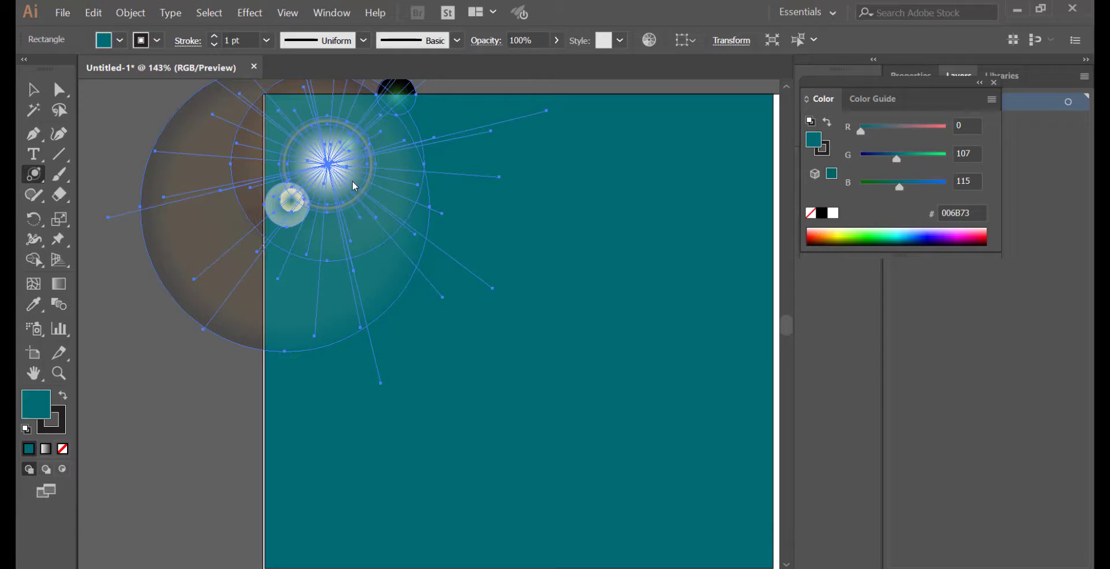
{"action": "key", "text": "Delete"}
Drag out a lens flare near the top-left, adding extra rays with the Up arrow
{"action": "mouse_move", "coordinate": [342, 173]}
{"action": "left_mouse_down"}
{"action": "mouse_move", "coordinate": [390, 183]}
{"action": "mouse_move", "coordinate": [355, 172]}
{"action": "left_mouse_up"}
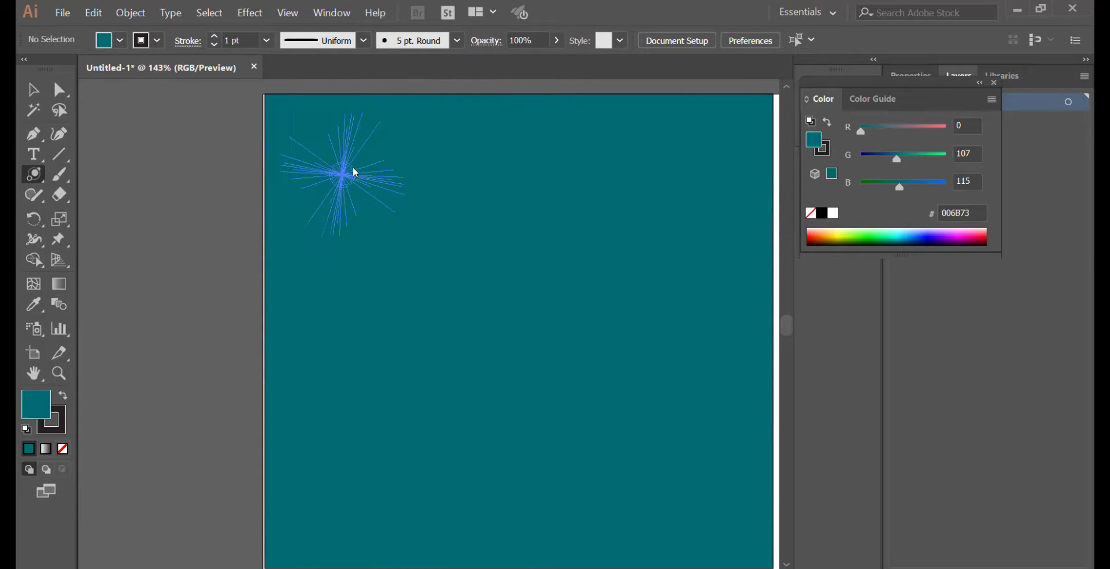
{"action": "mouse_move", "coordinate": [354, 170]}
{"action": "left_mouse_down"}
{"action": "mouse_move", "coordinate": [405, 267]}
{"action": "mouse_move", "coordinate": [389, 342]}
{"action": "left_mouse_up"}
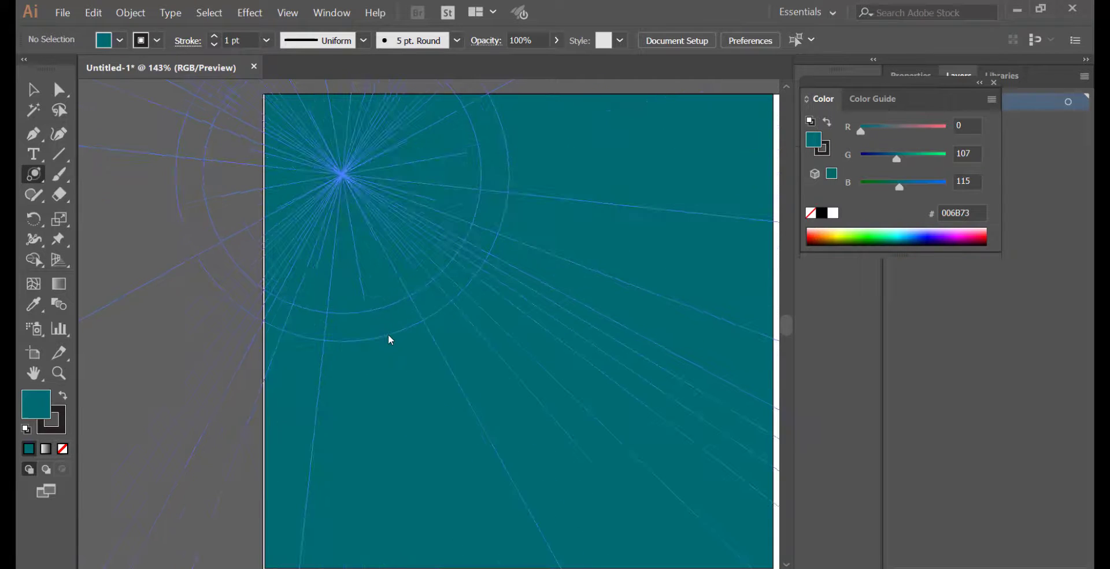
{"action": "key", "text": "Up"}
{"action": "key", "text": "Up"}
{"action": "key", "text": "Up"}
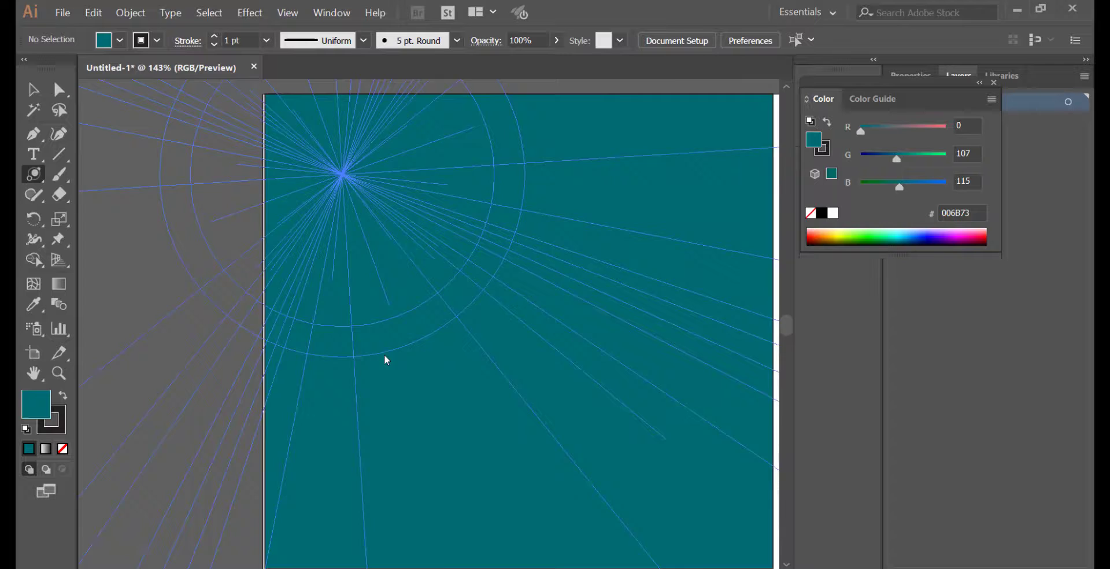
{"action": "left_click_drag", "start_coordinate": [387, 341], "coordinate": [381, 368]}
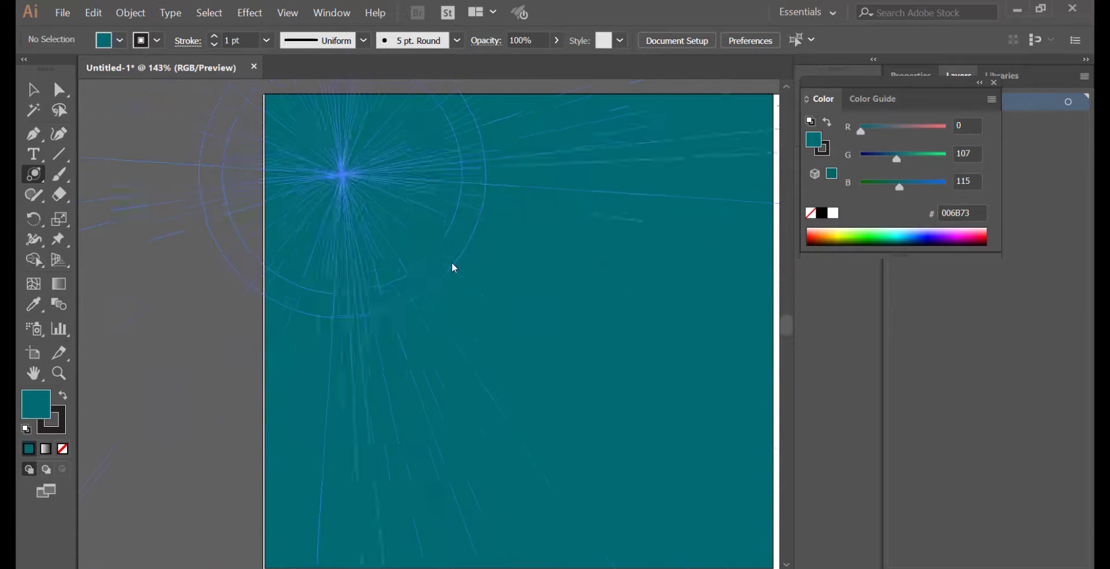
{"action": "mouse_move", "coordinate": [456, 206]}
{"action": "left_mouse_down"}
{"action": "mouse_move", "coordinate": [371, 151]}
{"action": "mouse_move", "coordinate": [342, 161]}
{"action": "mouse_move", "coordinate": [368, 175]}
{"action": "left_mouse_up"}
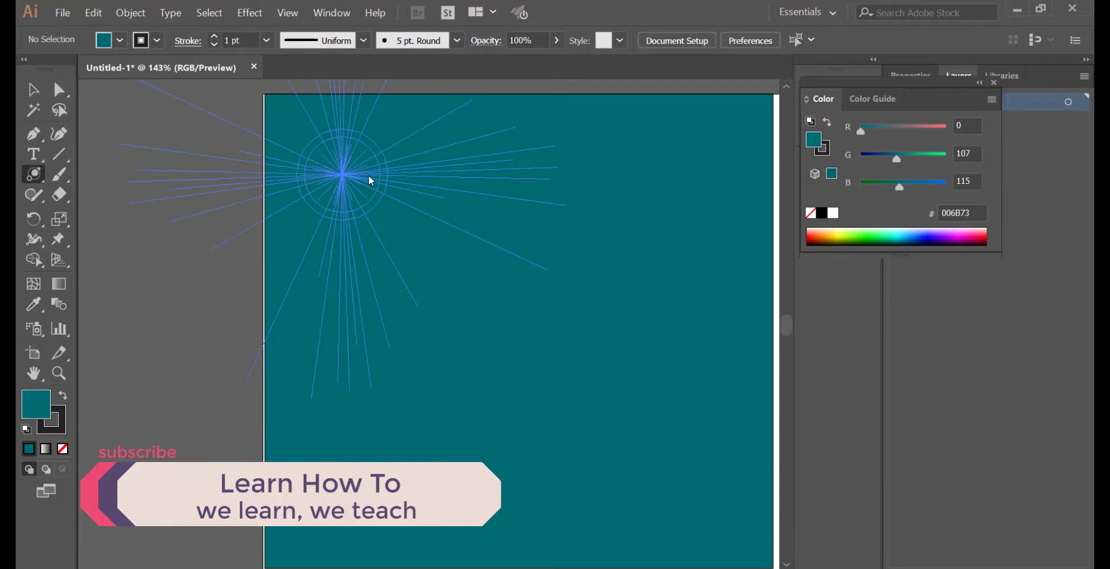
{"action": "mouse_move", "coordinate": [369, 175]}
{"action": "left_mouse_down"}
{"action": "mouse_move", "coordinate": [359, 189]}
{"action": "mouse_move", "coordinate": [443, 273]}
{"action": "left_mouse_up"}
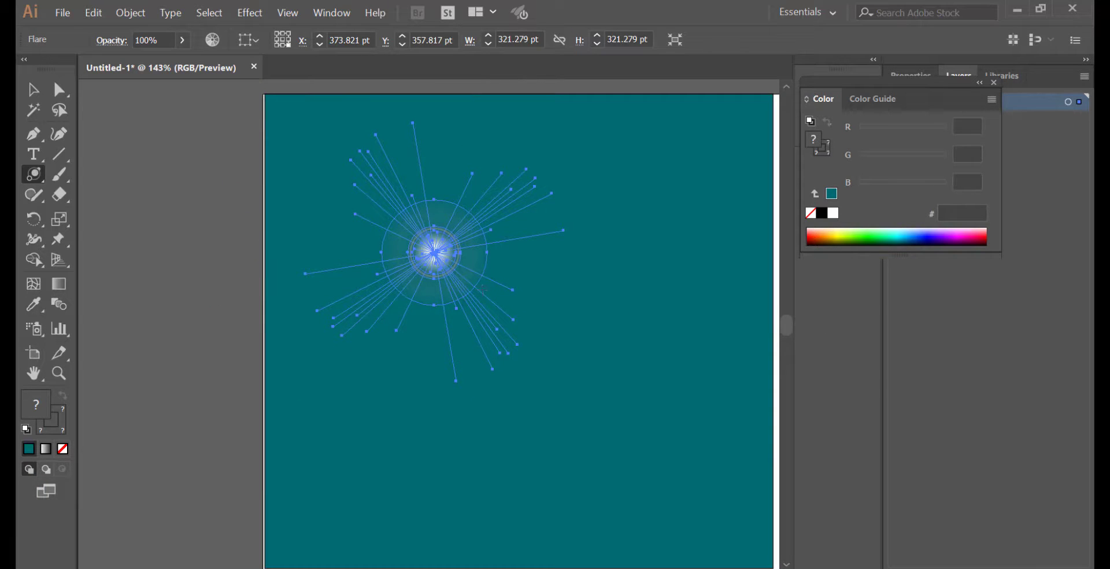
Shift the flare right and refill the background rectangle with dark navy
{"action": "key", "text": "v"}
{"action": "left_click", "coordinate": [606, 323]}
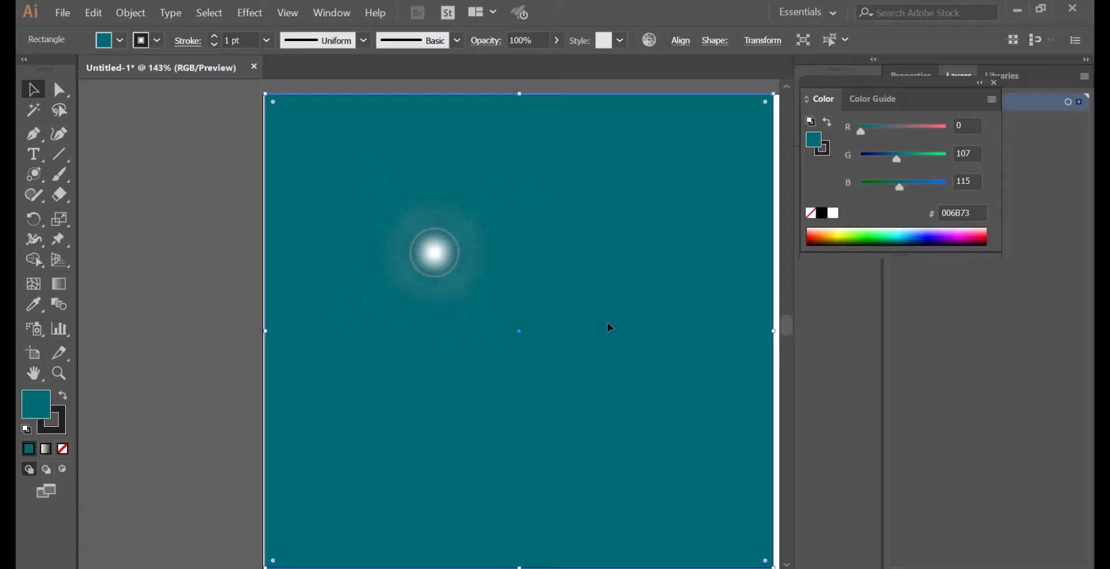
{"action": "left_click_drag", "start_coordinate": [446, 255], "coordinate": [505, 255]}
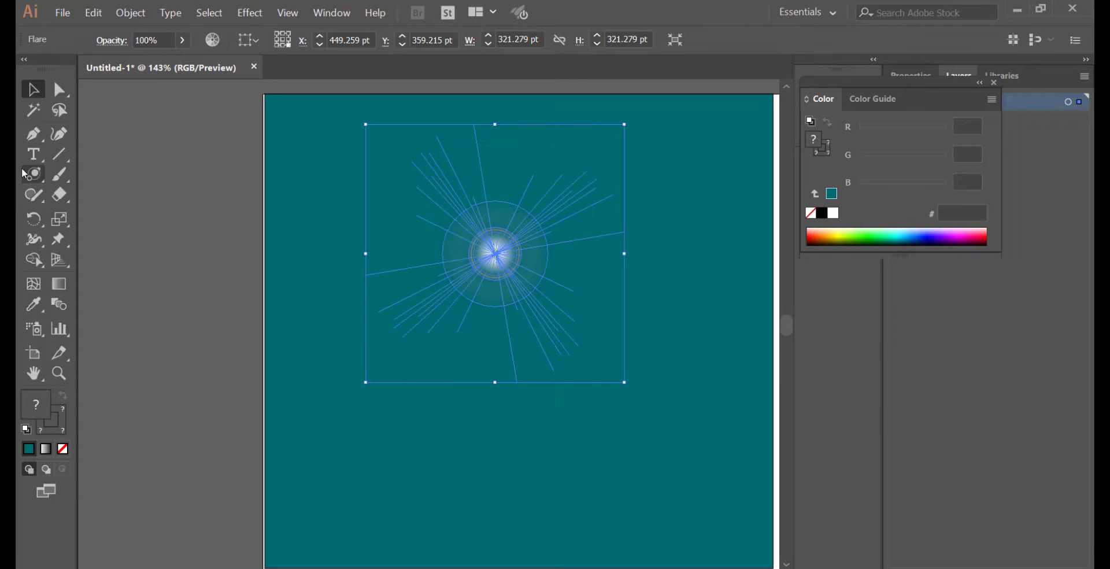
{"action": "left_click", "coordinate": [719, 252]}
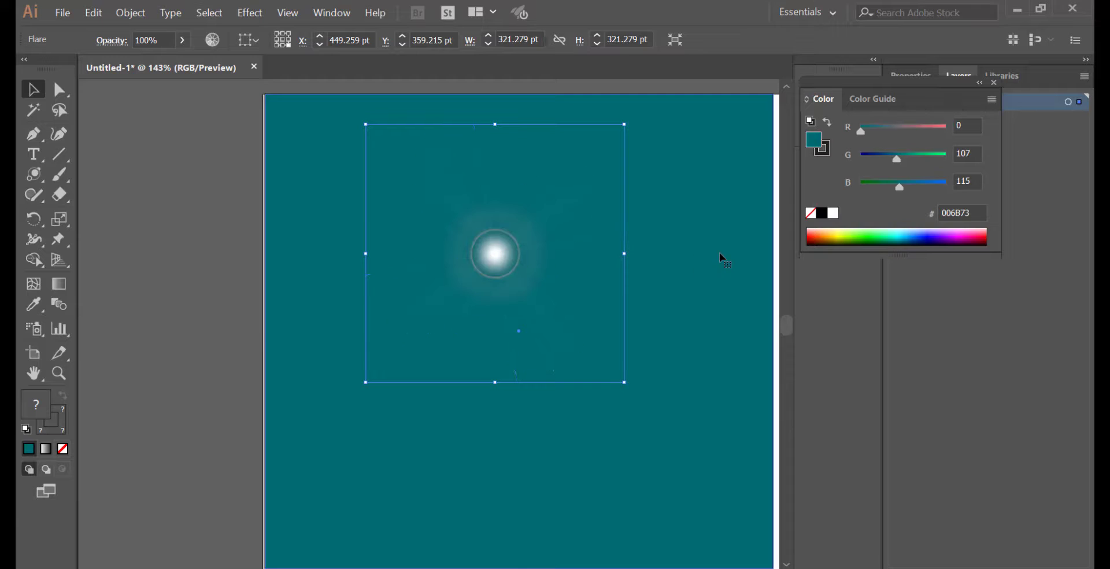
{"action": "left_click", "coordinate": [877, 232]}
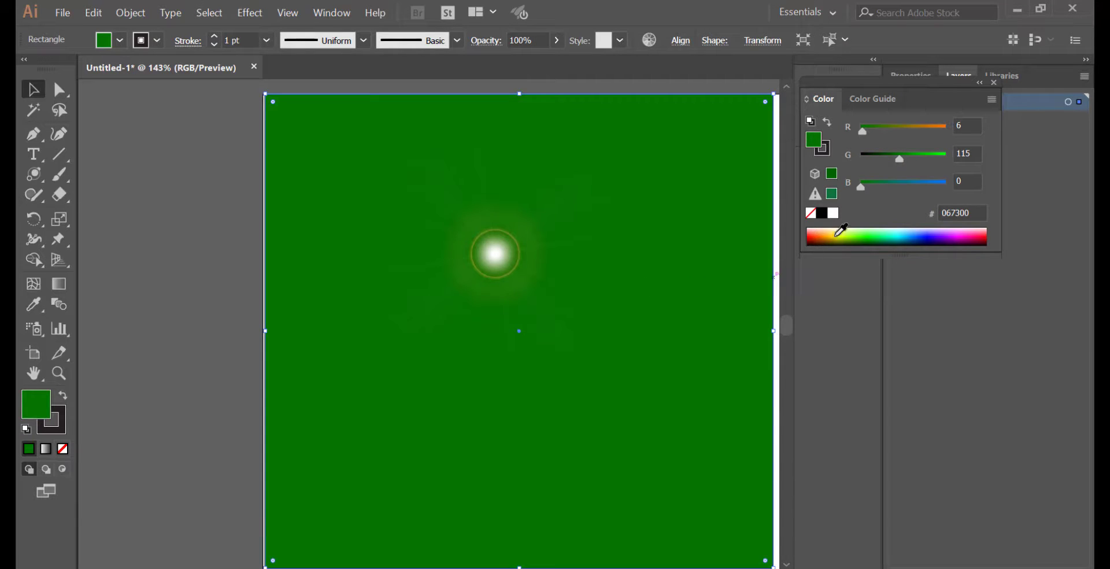
{"action": "left_click", "coordinate": [923, 234]}
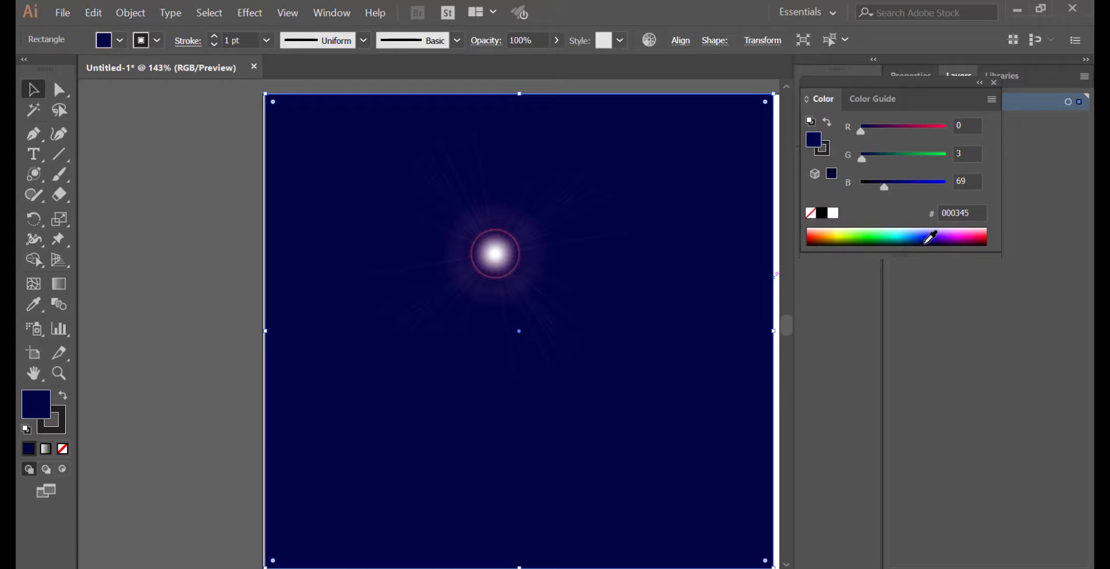
Magic Wand-select the old flare's ray lines and glow, then delete them
{"action": "left_click", "coordinate": [34, 110]}
{"action": "left_click", "coordinate": [504, 266]}
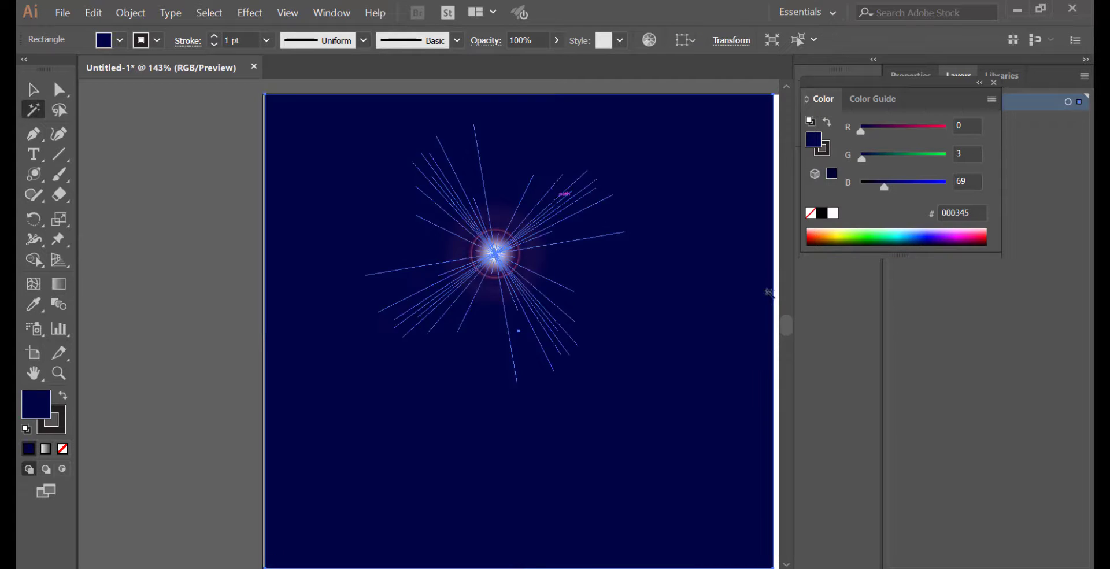
{"action": "right_click", "coordinate": [490, 246]}
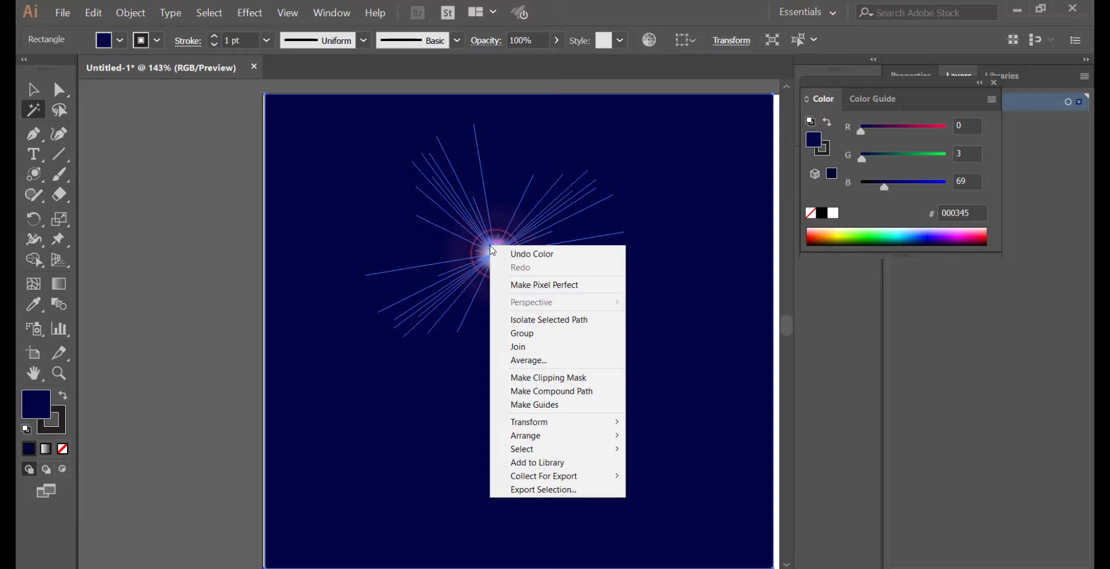
{"action": "left_click", "coordinate": [488, 263]}
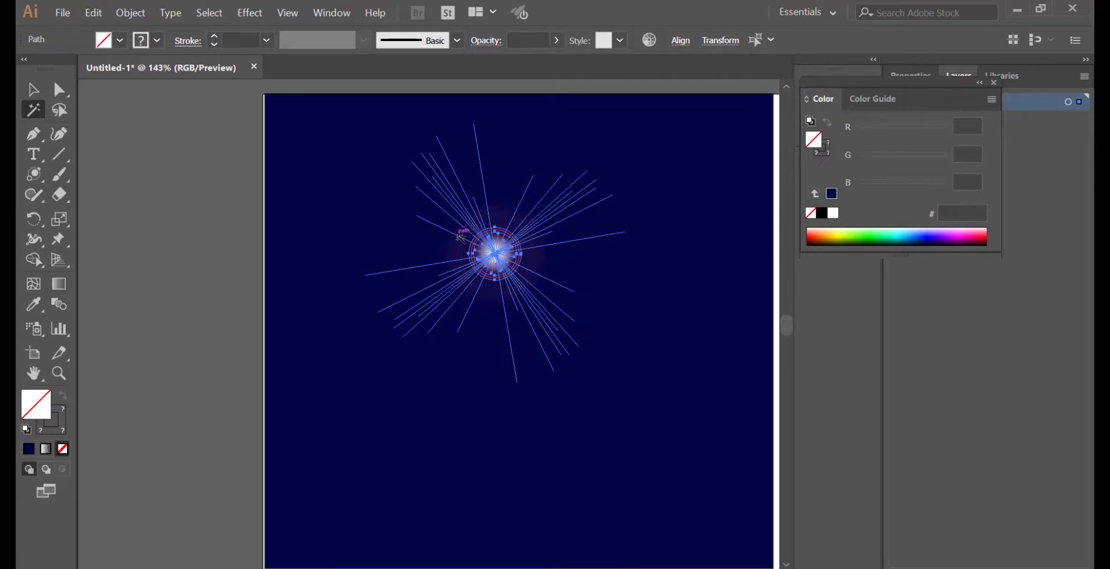
{"action": "key", "text": "v"}
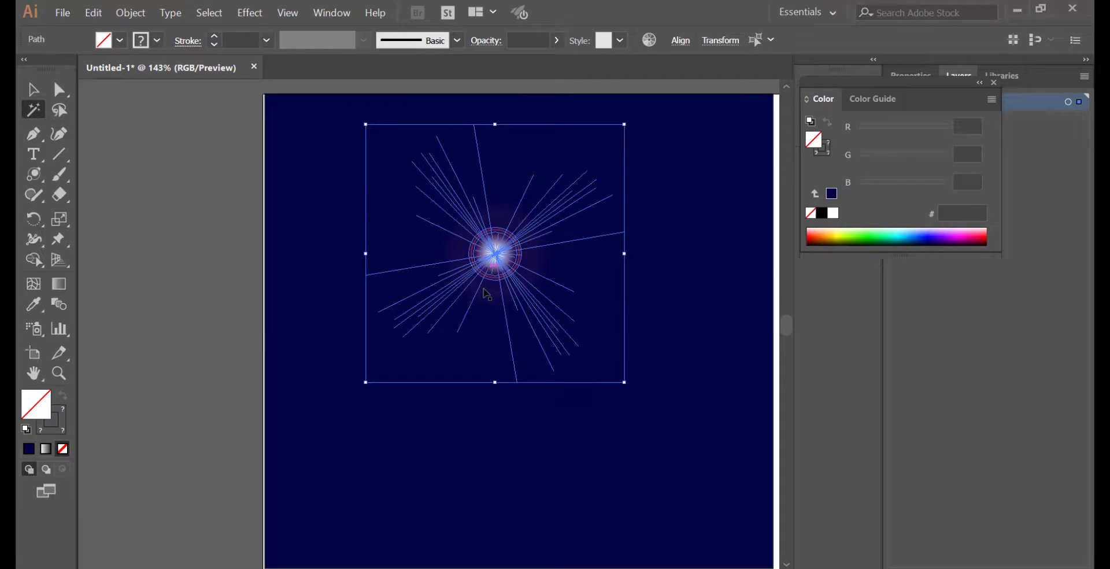
{"action": "key", "text": "Delete"}
Place a new flare to open its options and raise the centre diameter to 125 pt
{"action": "left_click", "coordinate": [457, 226]}
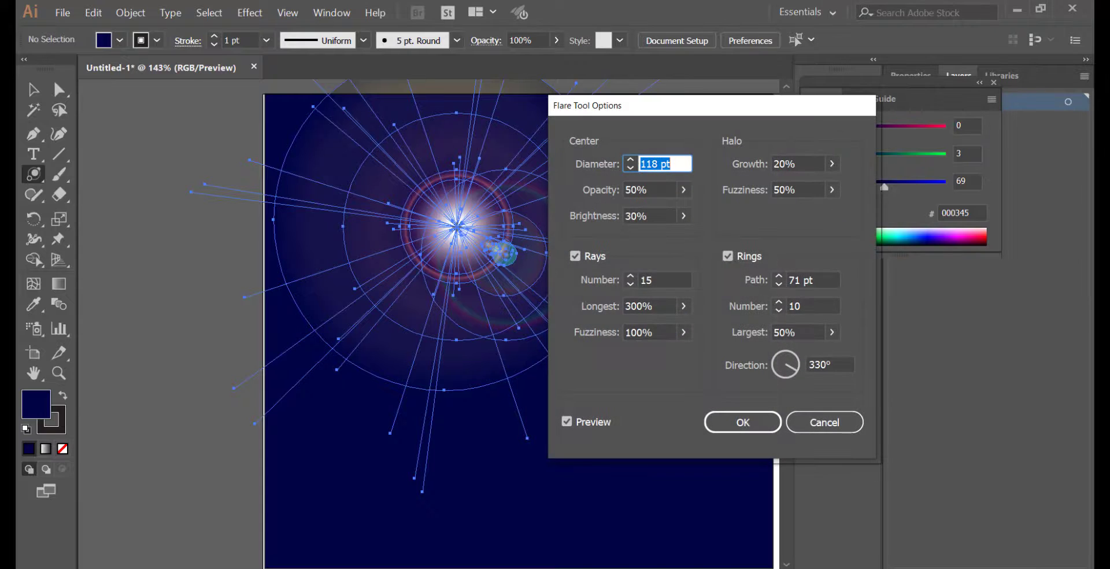
{"action": "left_click_drag", "start_coordinate": [614, 106], "coordinate": [605, 144]}
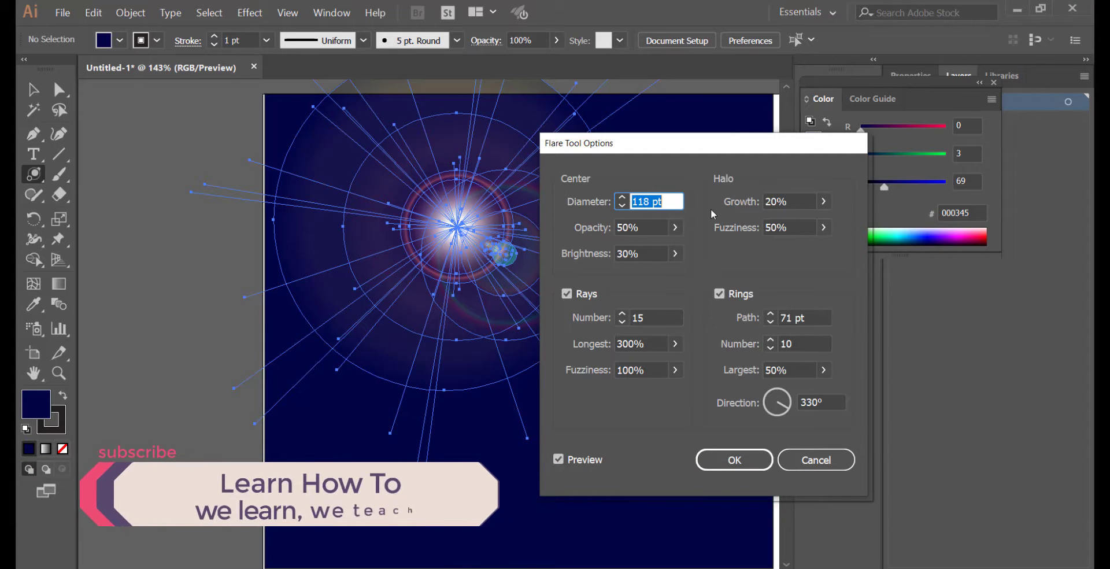
{"action": "left_click_drag", "start_coordinate": [633, 144], "coordinate": [750, 139]}
{"action": "left_click", "coordinate": [741, 193]}
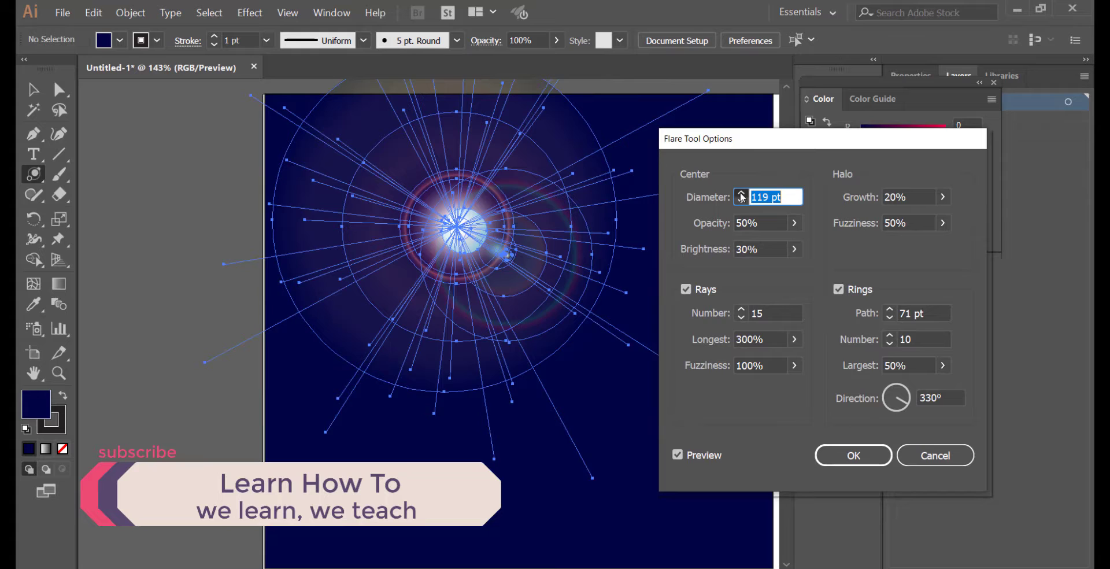
{"action": "left_click", "coordinate": [740, 194]}
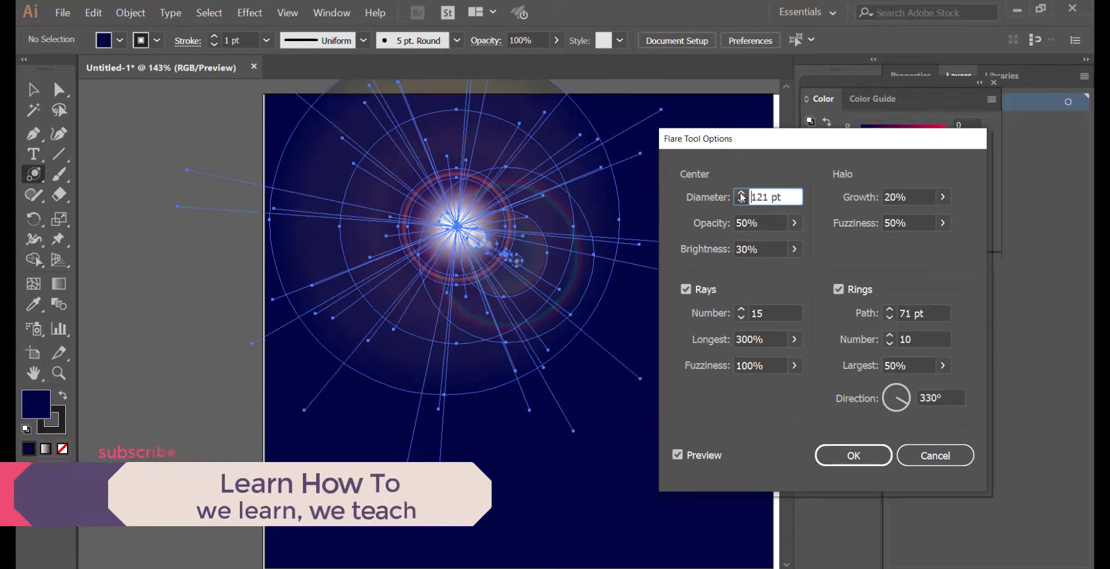
{"action": "left_click", "coordinate": [741, 194]}
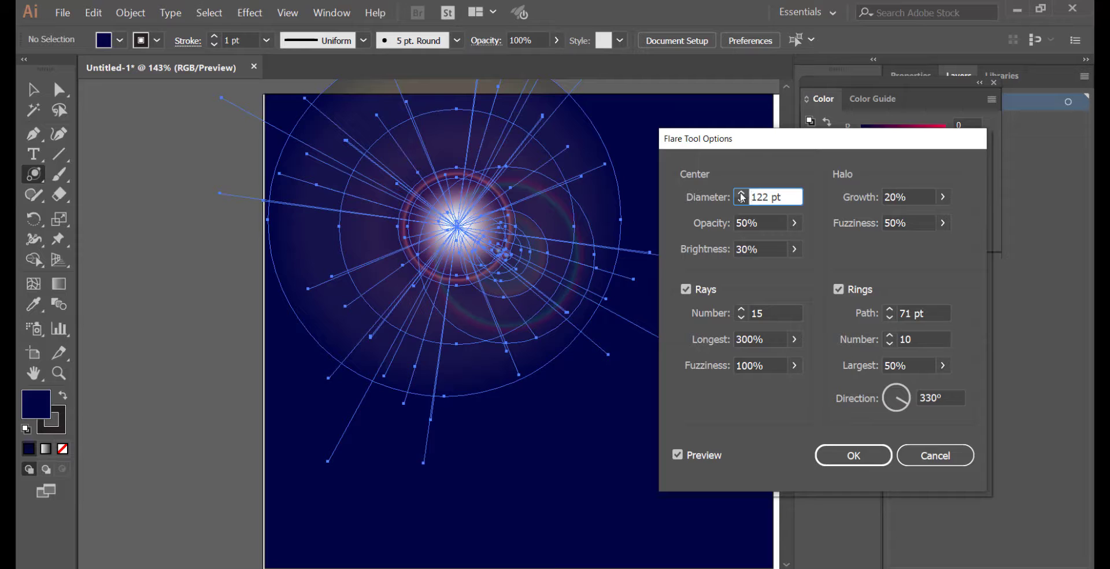
{"action": "left_click", "coordinate": [741, 194]}
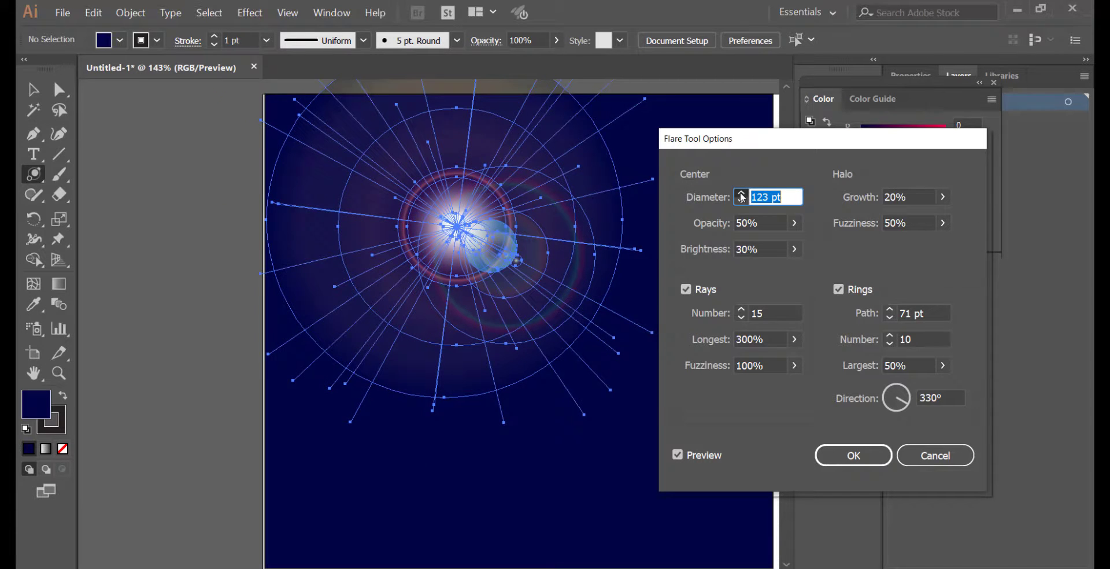
{"action": "left_click", "coordinate": [741, 196]}
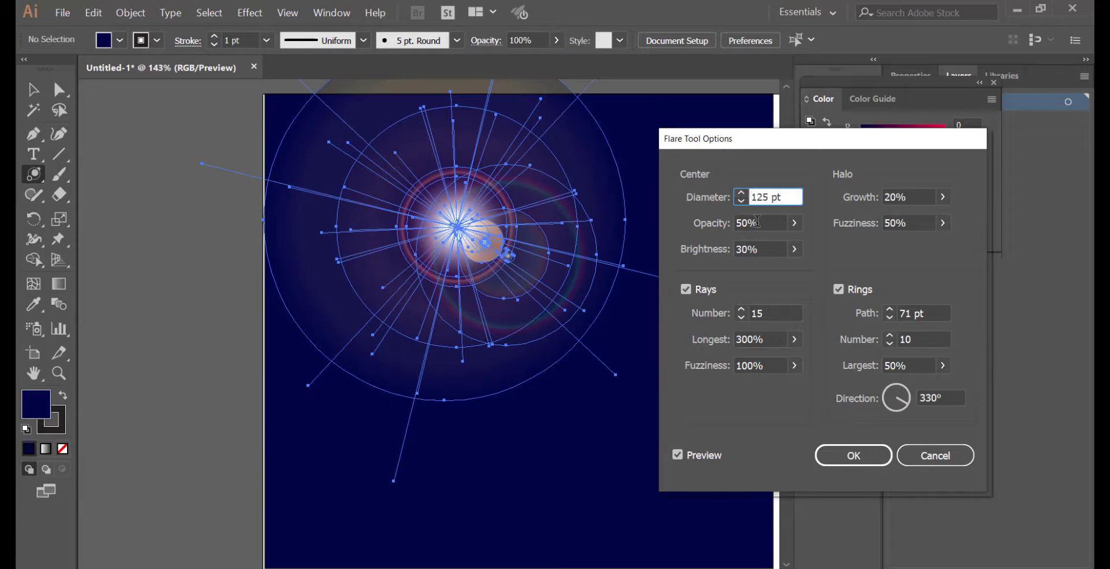
Set the centre opacity to 50%, leaving brightness at 30%
{"action": "left_click", "coordinate": [757, 222]}
{"action": "mouse_move", "coordinate": [794, 223]}
{"action": "left_mouse_down"}
{"action": "mouse_move", "coordinate": [781, 220]}
{"action": "mouse_move", "coordinate": [777, 246]}
{"action": "mouse_move", "coordinate": [745, 248]}
{"action": "left_mouse_up"}
{"action": "left_click", "coordinate": [795, 249]}
{"action": "left_click", "coordinate": [795, 223]}
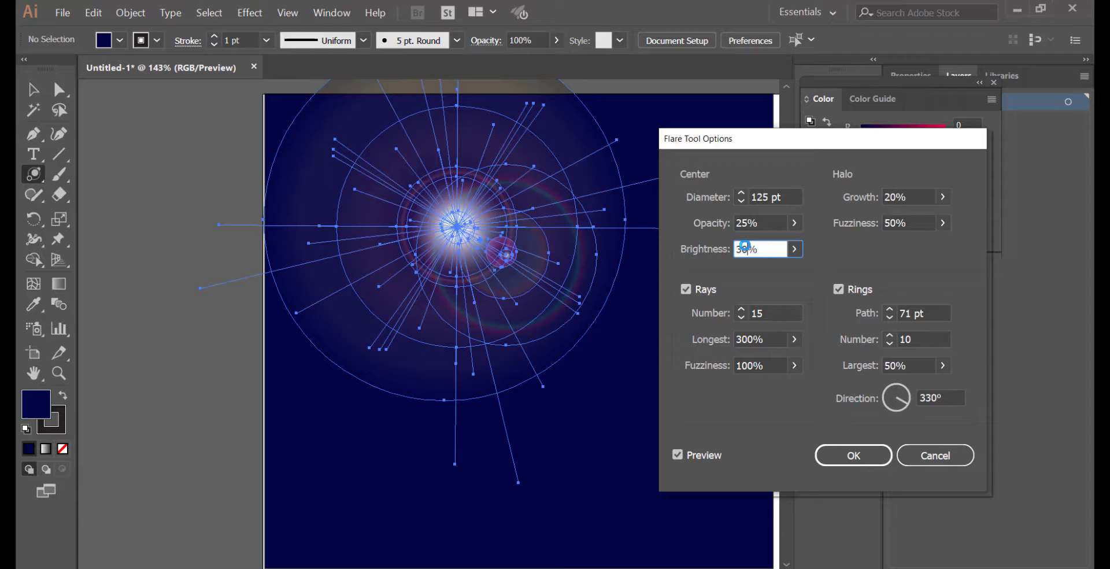
{"action": "left_click", "coordinate": [794, 249]}
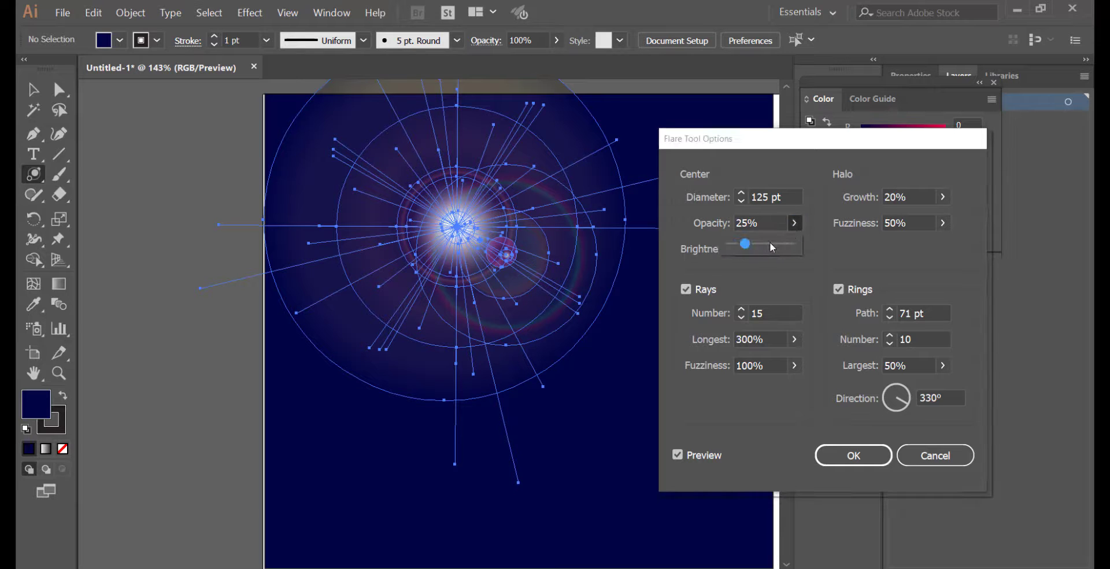
{"action": "left_click", "coordinate": [762, 223]}
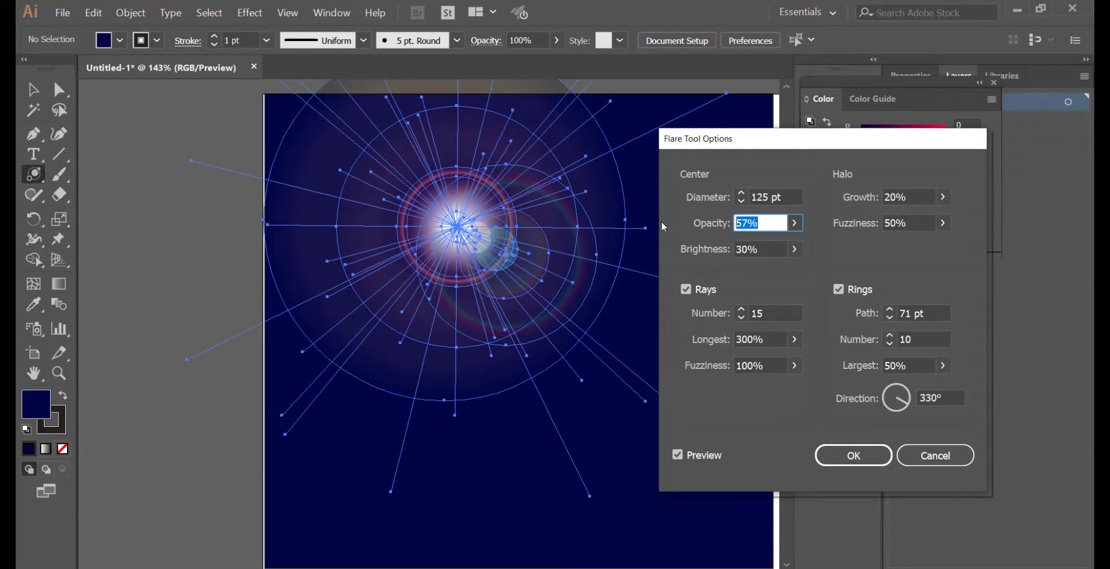
{"action": "type", "text": "50"}
Toggle the rings off and back on, then set the ring count to 11
{"action": "left_click", "coordinate": [840, 291]}
{"action": "left_click", "coordinate": [839, 290]}
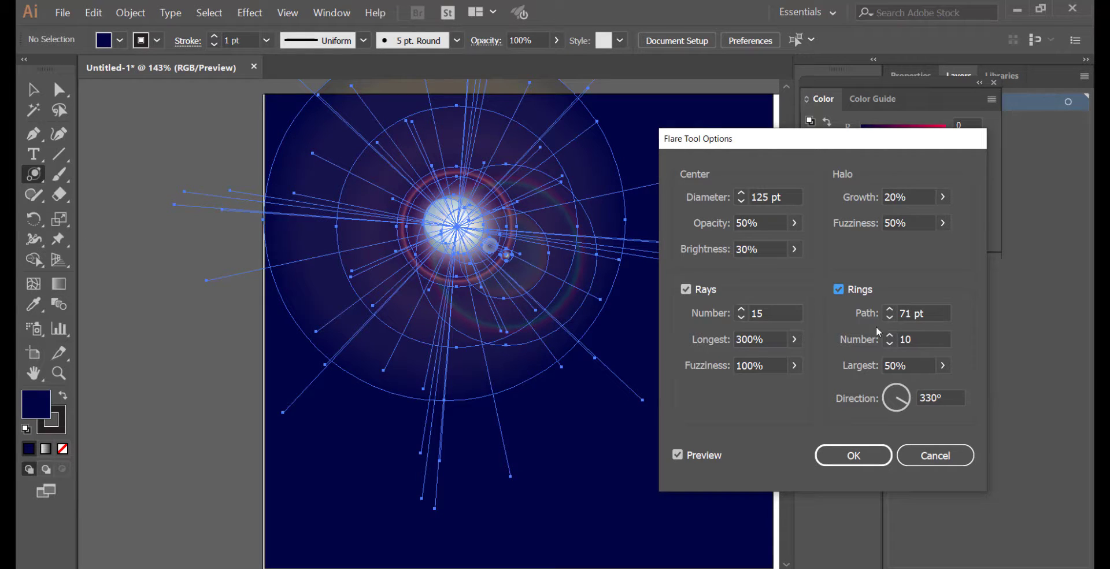
{"action": "left_click", "coordinate": [891, 338]}
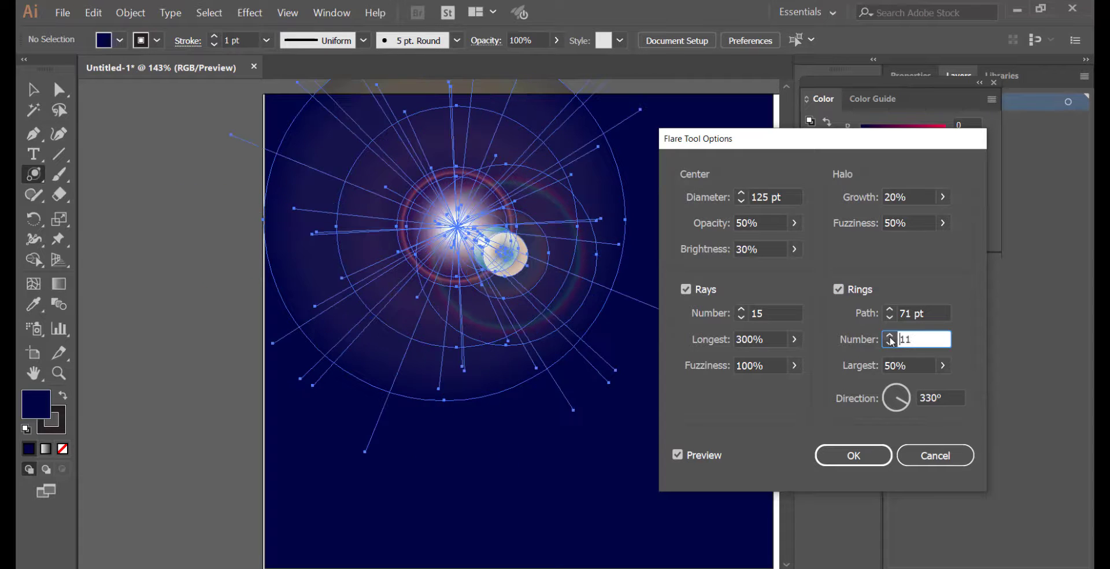
{"action": "left_click", "coordinate": [890, 343]}
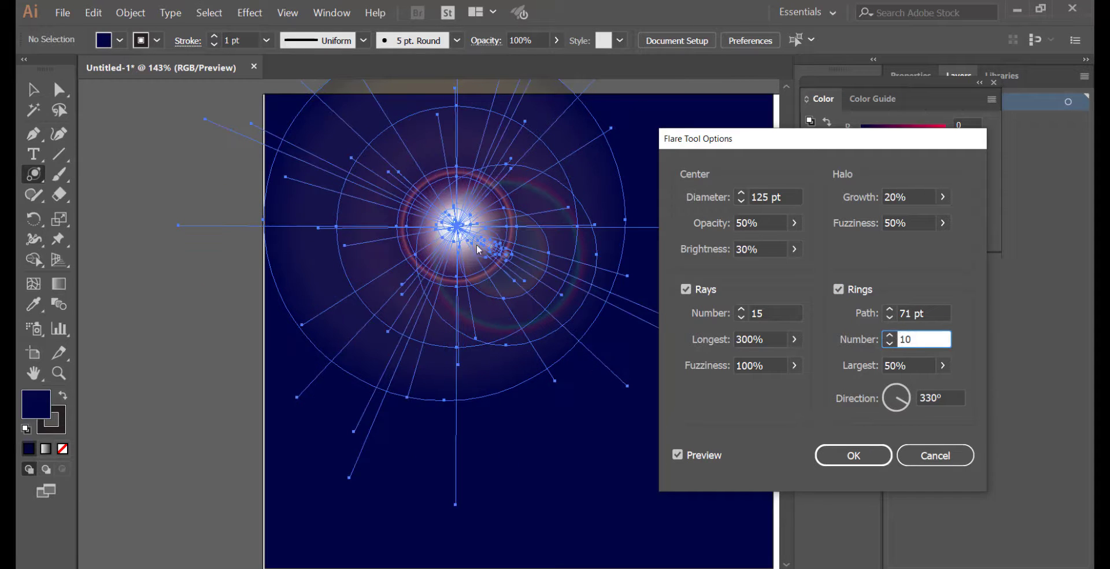
{"action": "left_click", "coordinate": [890, 335]}
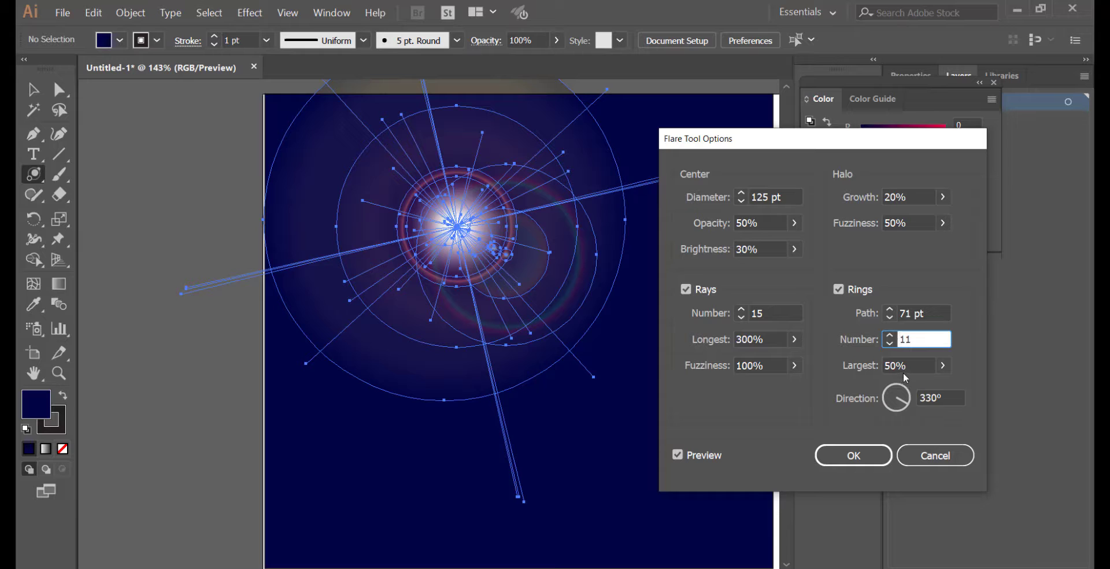
Toggle the rays off and on to compare, leaving them enabled
{"action": "left_click", "coordinate": [687, 291]}
{"action": "left_click", "coordinate": [686, 291]}
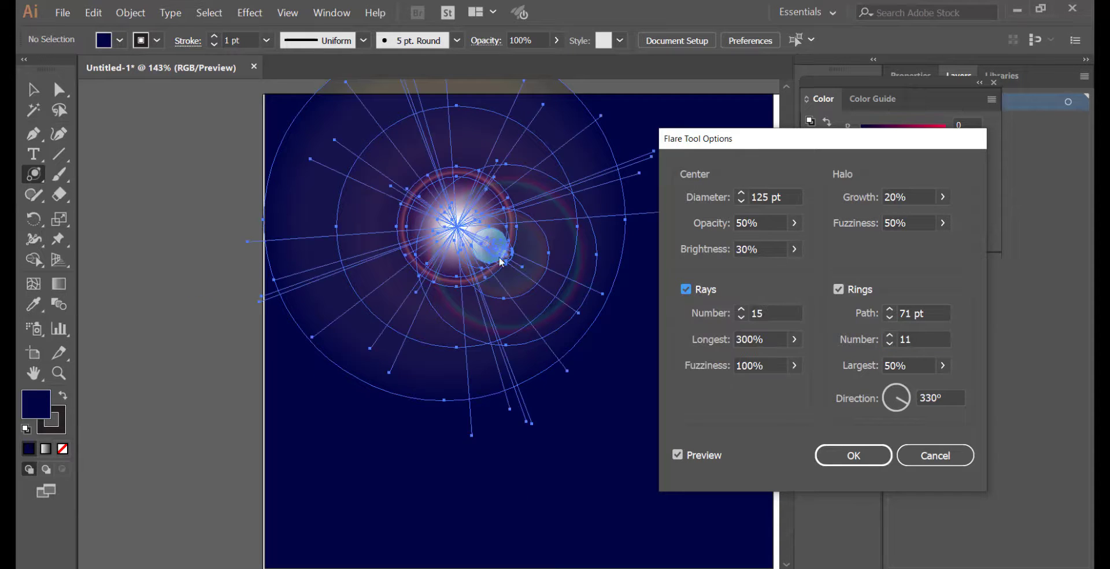
{"action": "left_click", "coordinate": [687, 292]}
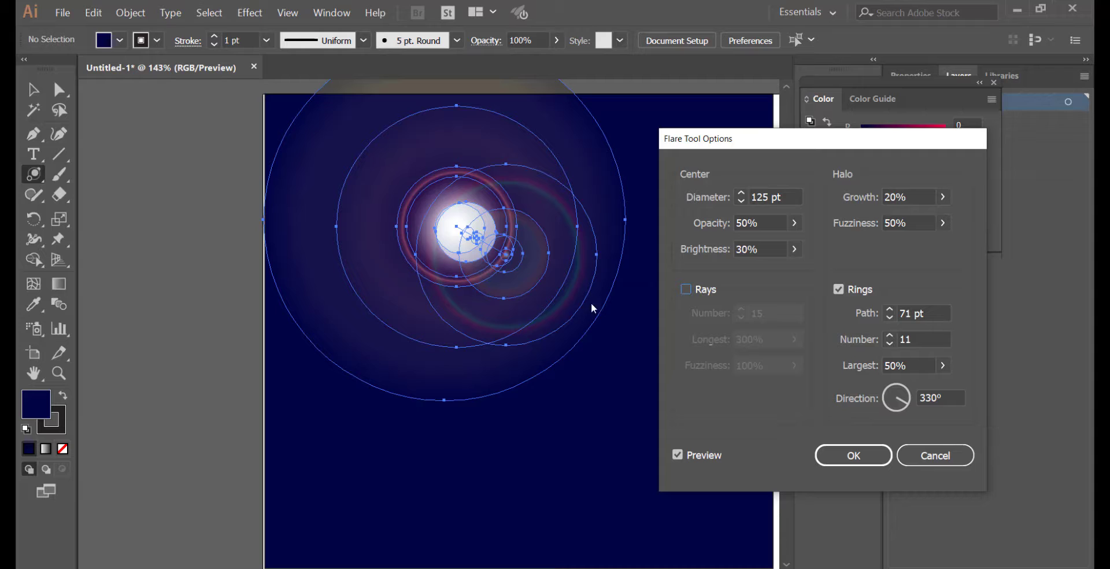
{"action": "left_click", "coordinate": [687, 290]}
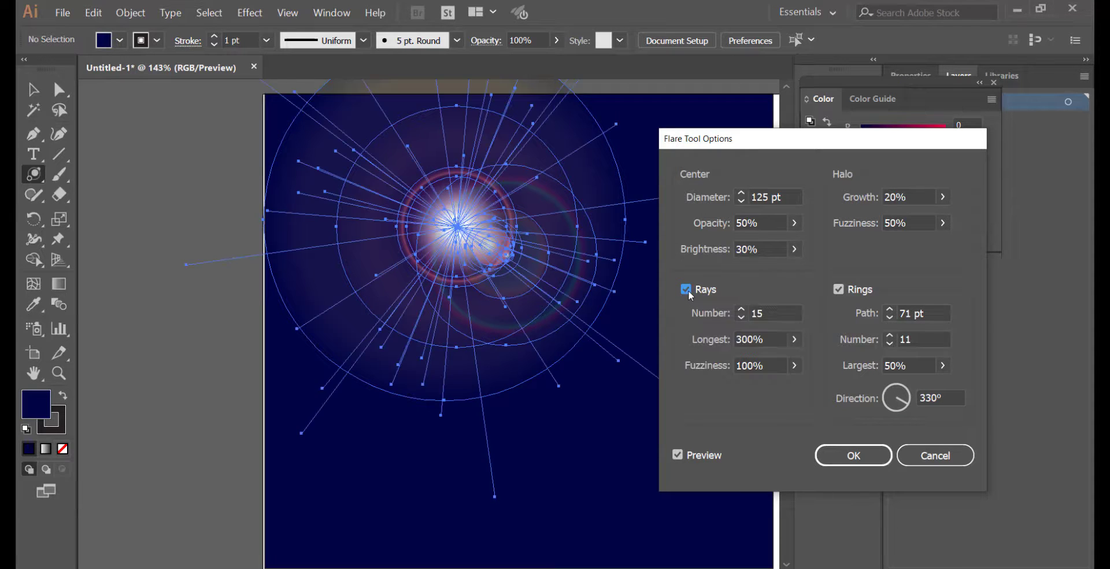
Set Rays Number to 16 and Rings Path to 69 pt, then apply with OK
{"action": "left_click", "coordinate": [741, 310]}
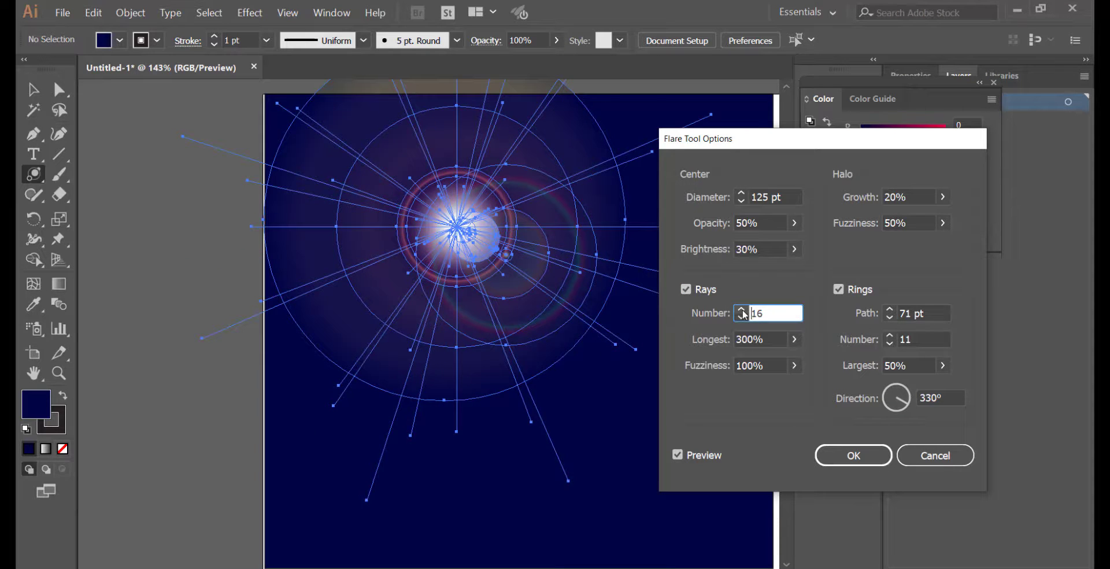
{"action": "left_click", "coordinate": [741, 309]}
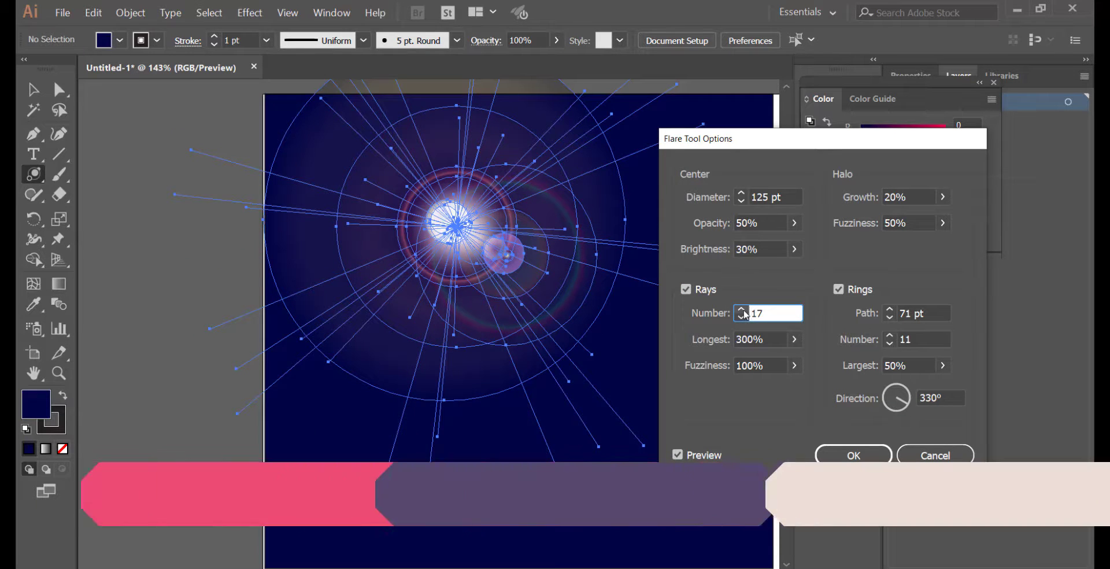
{"action": "left_click", "coordinate": [741, 310]}
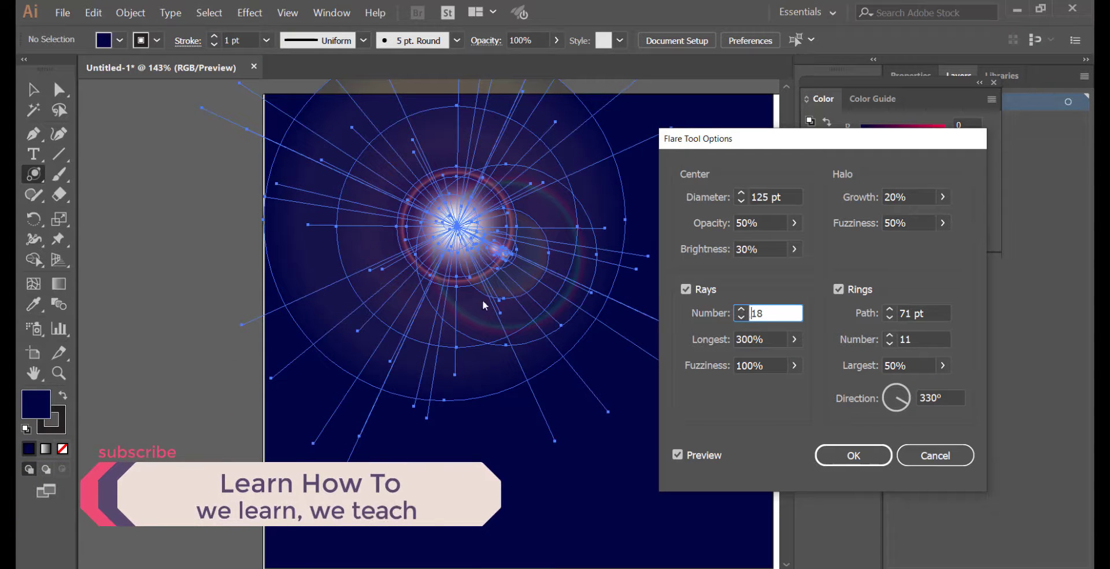
{"action": "left_click", "coordinate": [742, 317]}
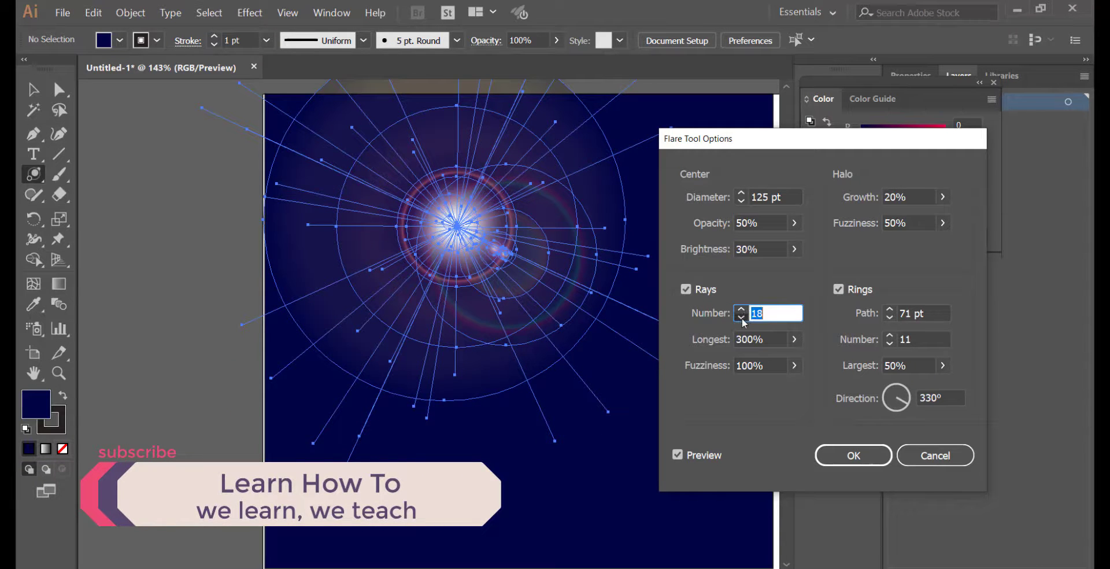
{"action": "left_click", "coordinate": [741, 317]}
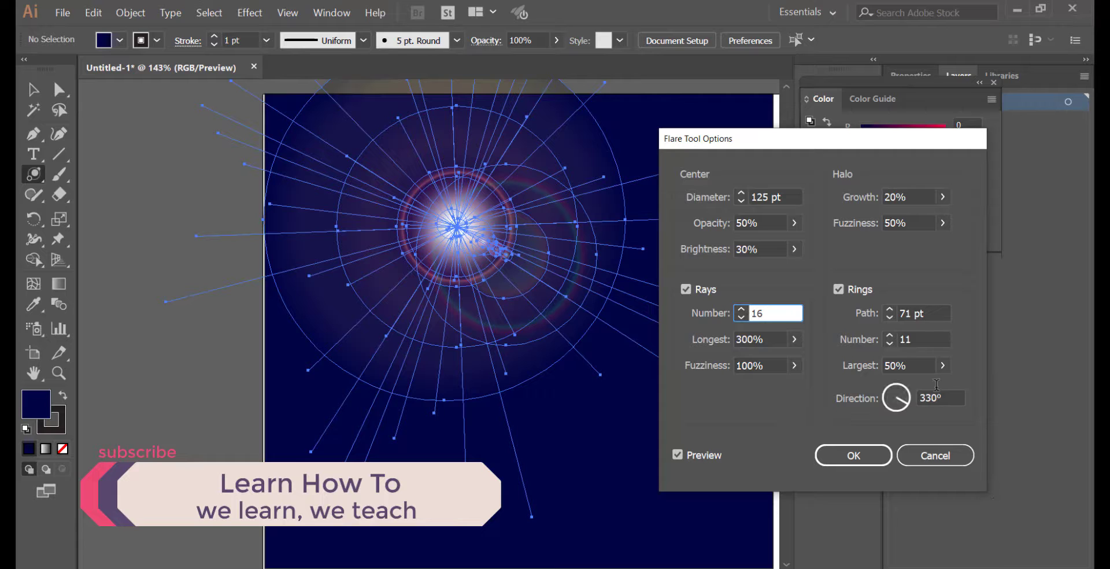
{"action": "left_click", "coordinate": [889, 309]}
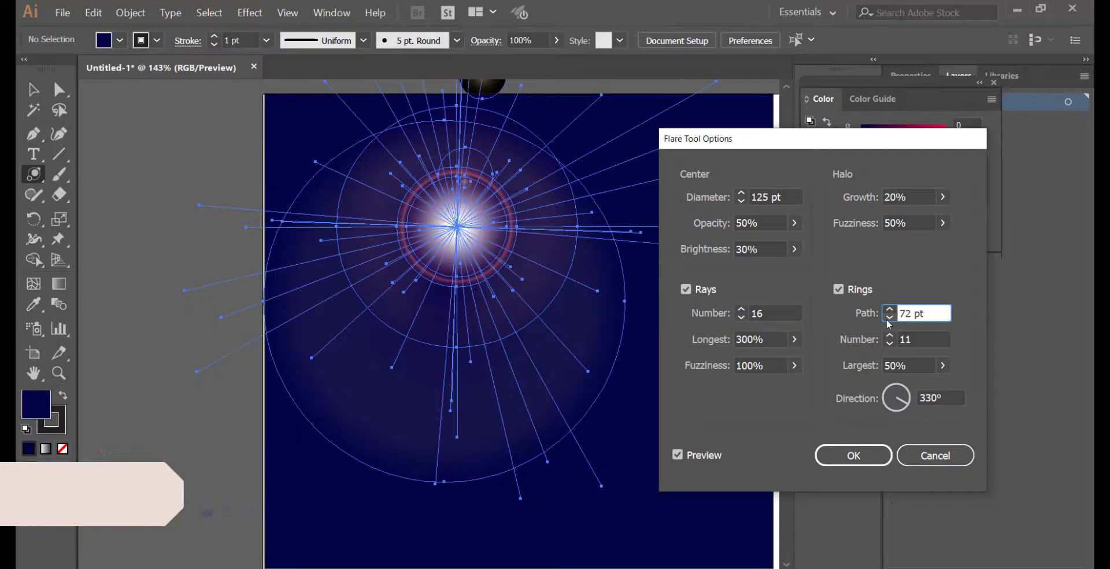
{"action": "left_click", "coordinate": [887, 319]}
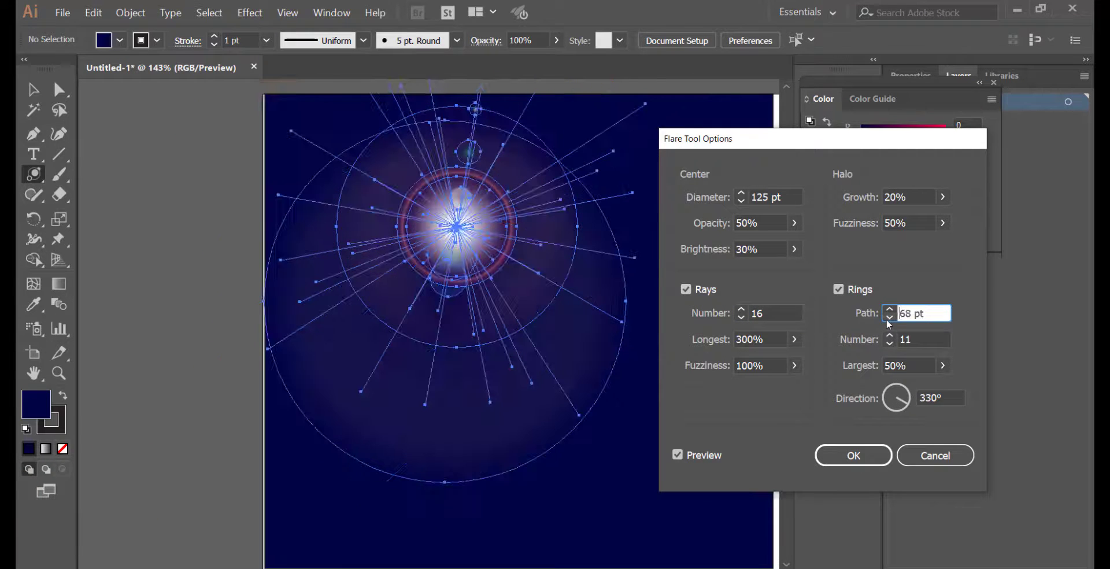
{"action": "left_click", "coordinate": [888, 317]}
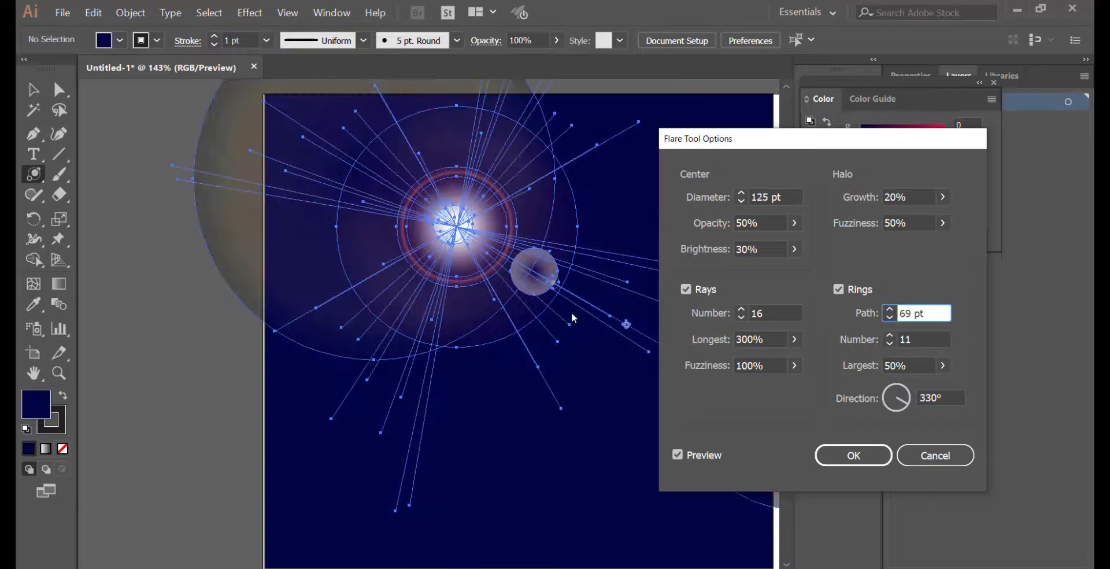
{"action": "left_click", "coordinate": [854, 456]}
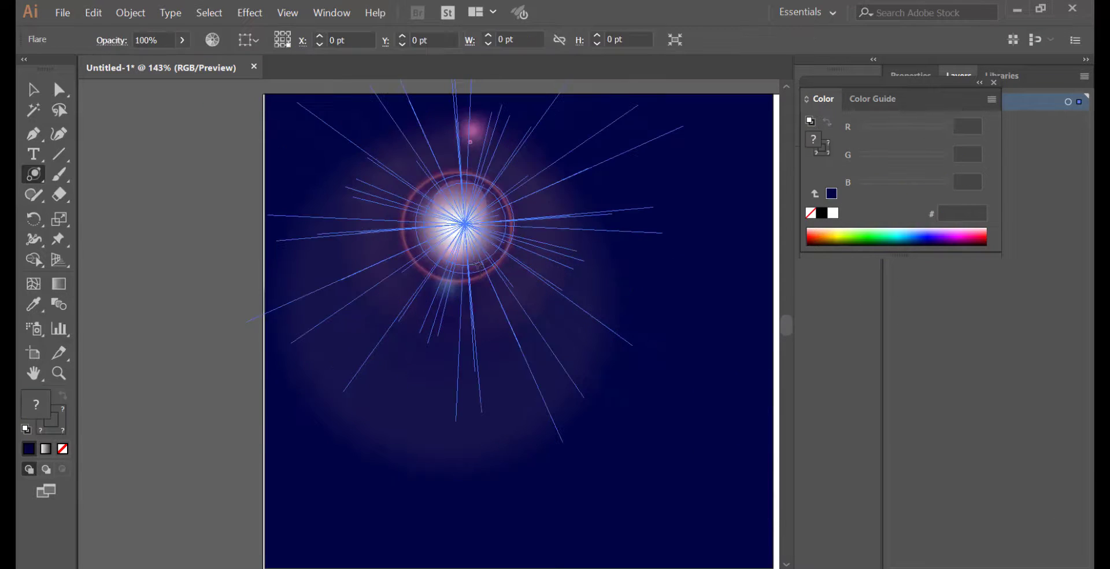
Move the flare down-right, shrink it, and close the Character panel that appeared
{"action": "left_click", "coordinate": [33, 89]}
{"action": "left_click_drag", "start_coordinate": [445, 219], "coordinate": [480, 271]}
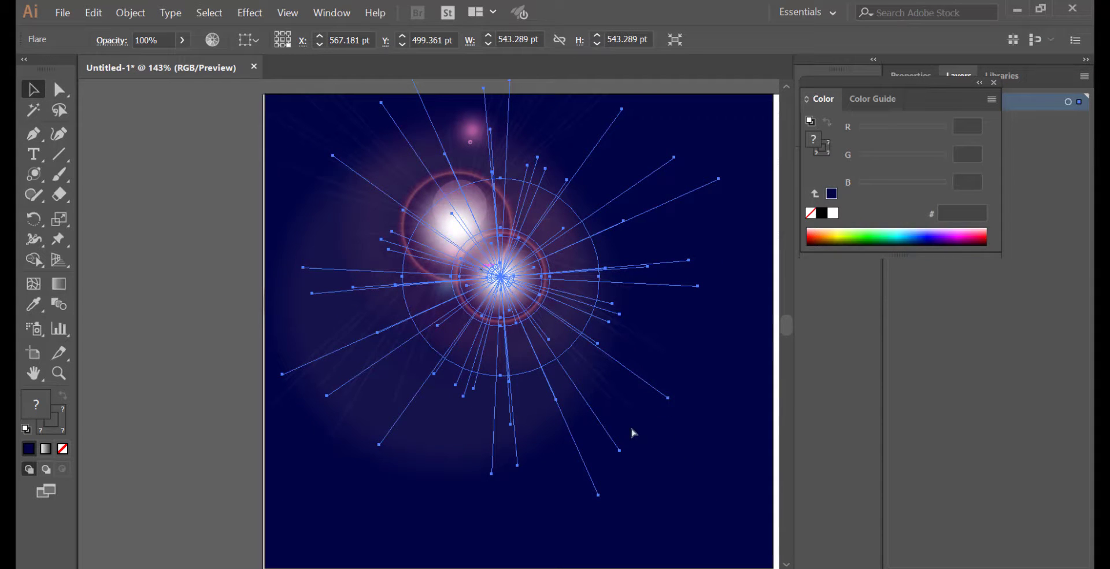
{"action": "key", "text": "ctrl+t"}
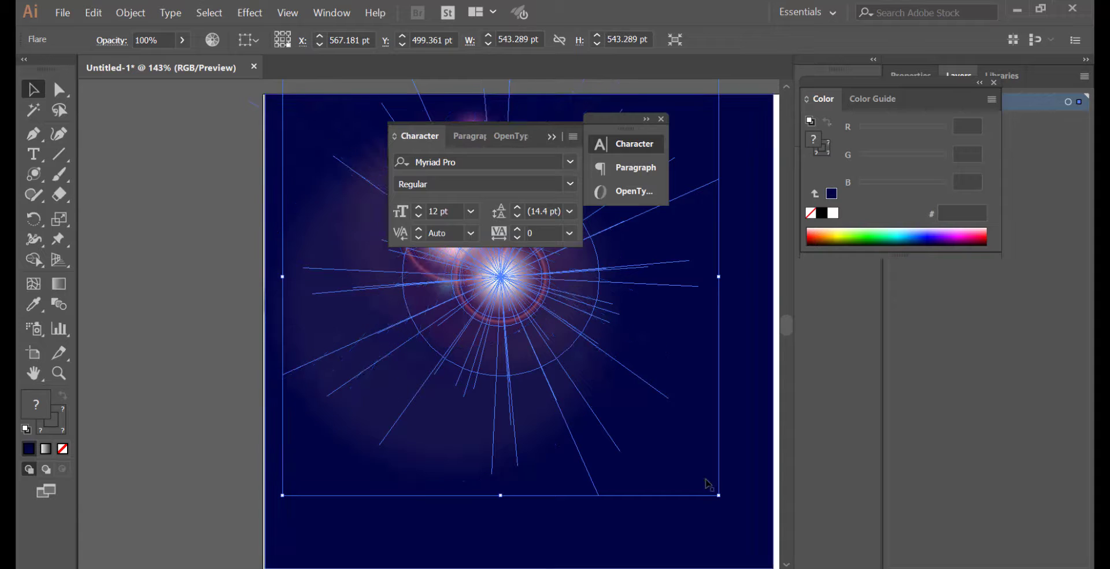
{"action": "left_click_drag", "start_coordinate": [717, 495], "coordinate": [572, 347]}
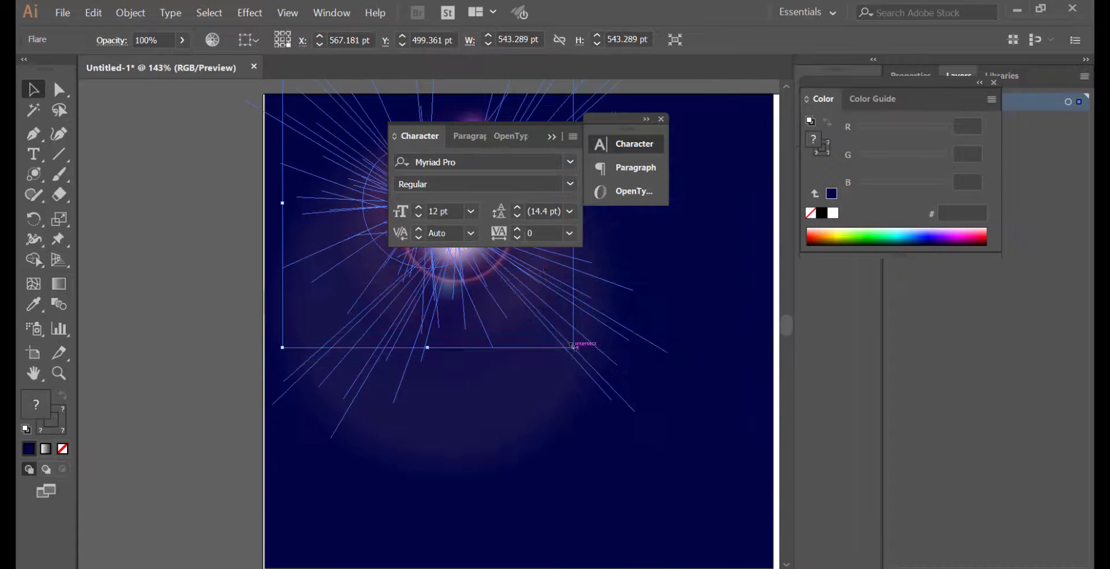
{"action": "left_click", "coordinate": [550, 137]}
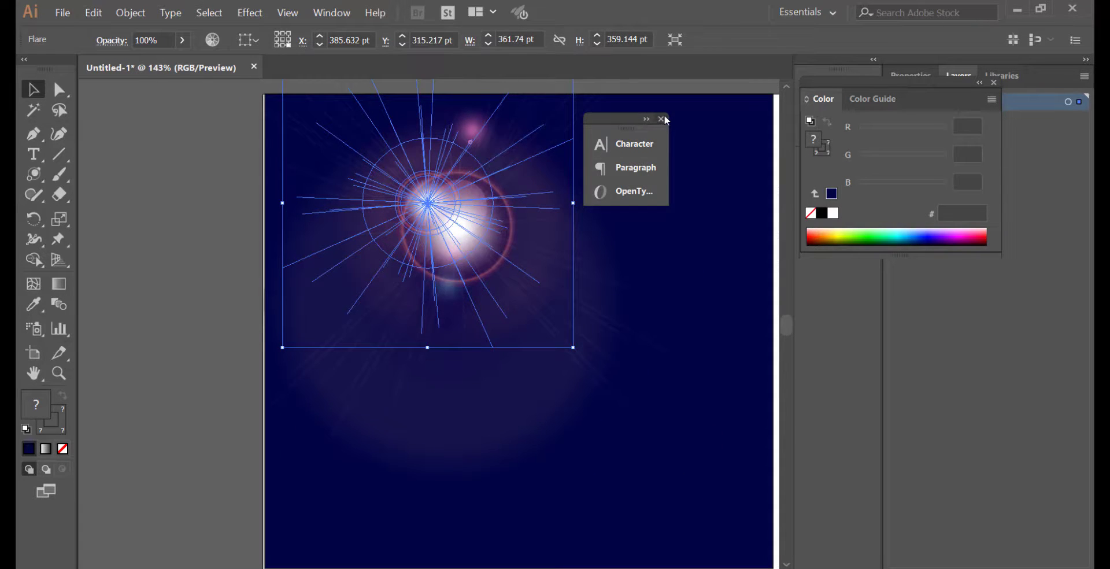
{"action": "left_click", "coordinate": [661, 119]}
{"action": "mouse_move", "coordinate": [573, 347]}
{"action": "left_mouse_down"}
{"action": "mouse_move", "coordinate": [638, 421]}
{"action": "mouse_move", "coordinate": [574, 347]}
{"action": "left_mouse_up"}
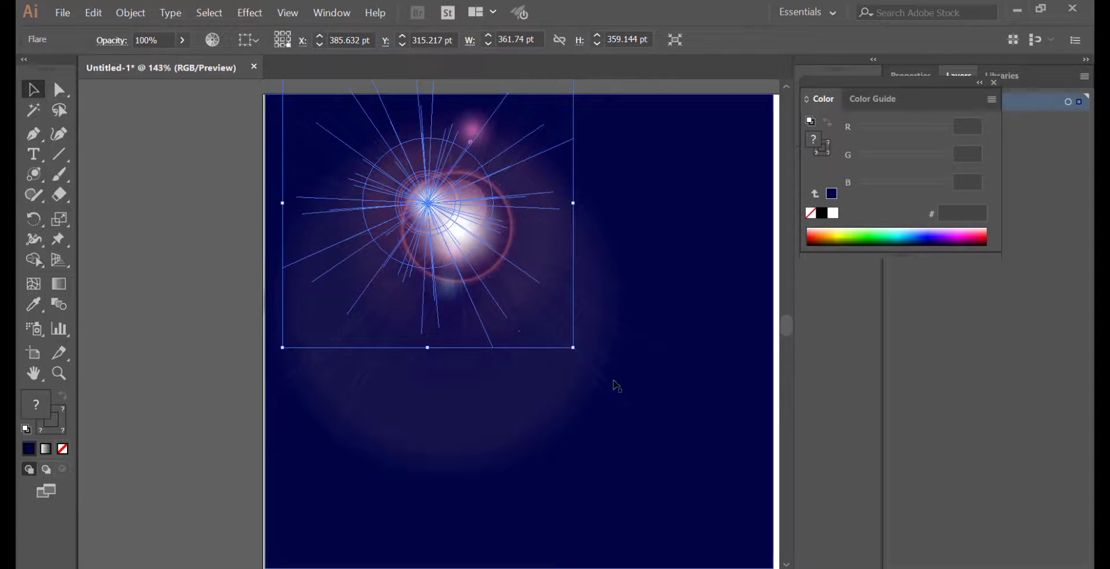
Reselect the flare, scale it up, and reposition it on the navy background
{"action": "left_click", "coordinate": [670, 393]}
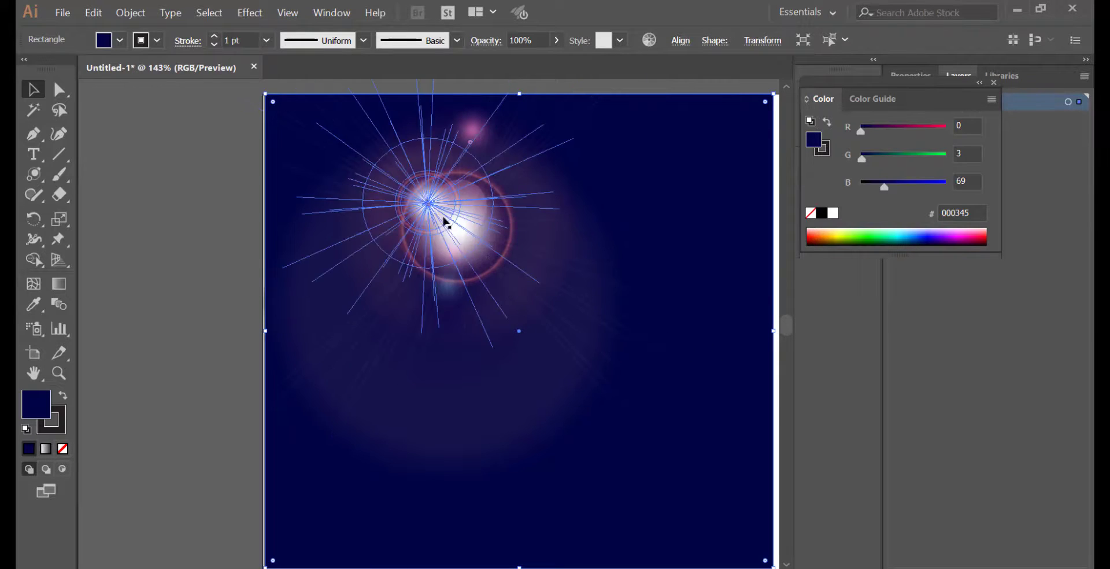
{"action": "left_click", "coordinate": [441, 182]}
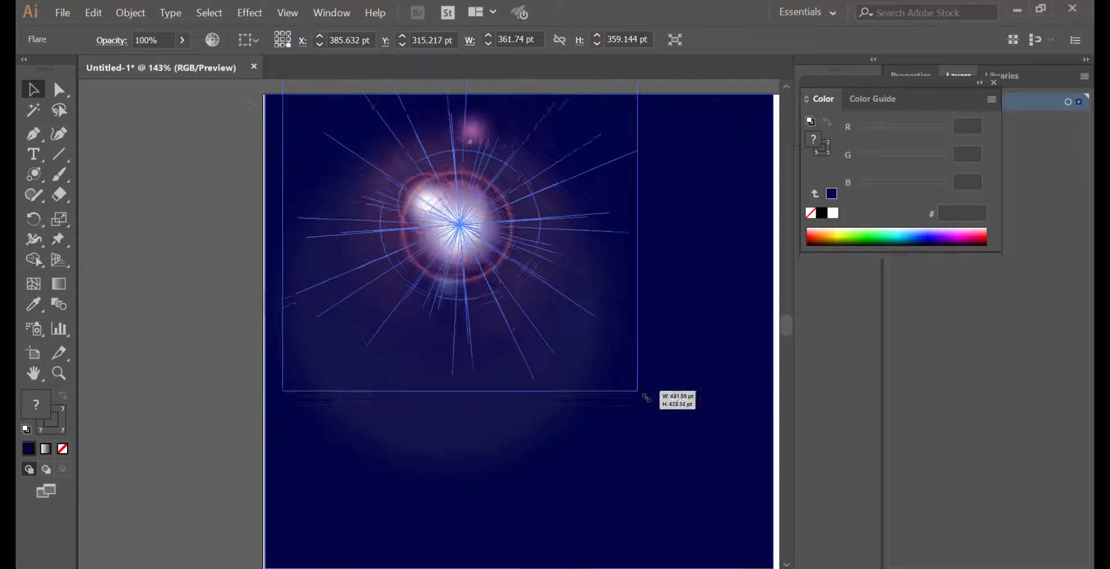
{"action": "left_click_drag", "start_coordinate": [573, 347], "coordinate": [724, 482]}
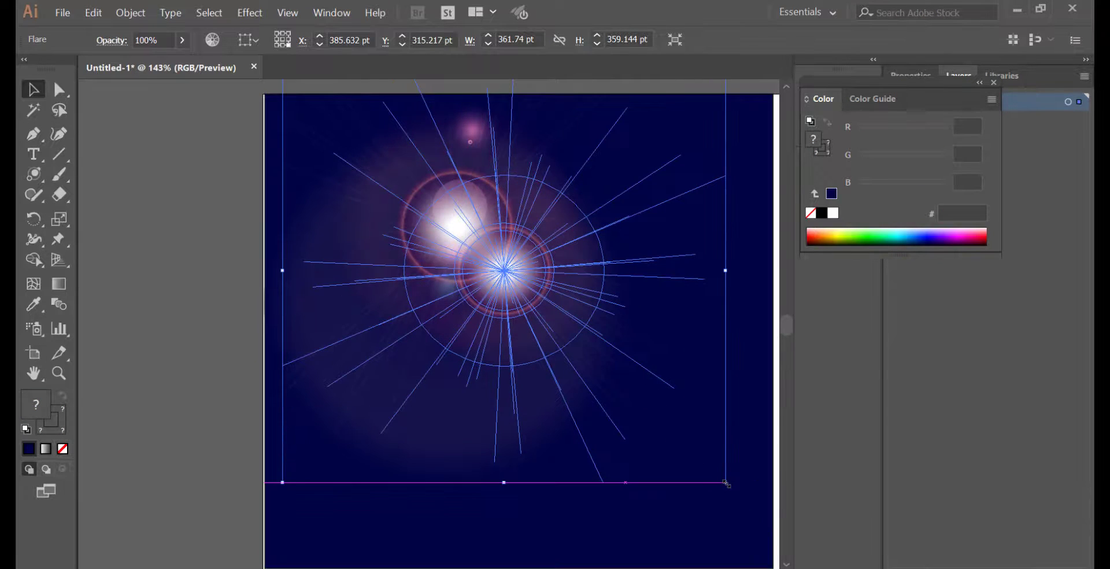
{"action": "left_click", "coordinate": [695, 508]}
{"action": "mouse_move", "coordinate": [536, 287]}
{"action": "left_mouse_down"}
{"action": "mouse_move", "coordinate": [635, 382]}
{"action": "mouse_move", "coordinate": [453, 256]}
{"action": "left_mouse_up"}
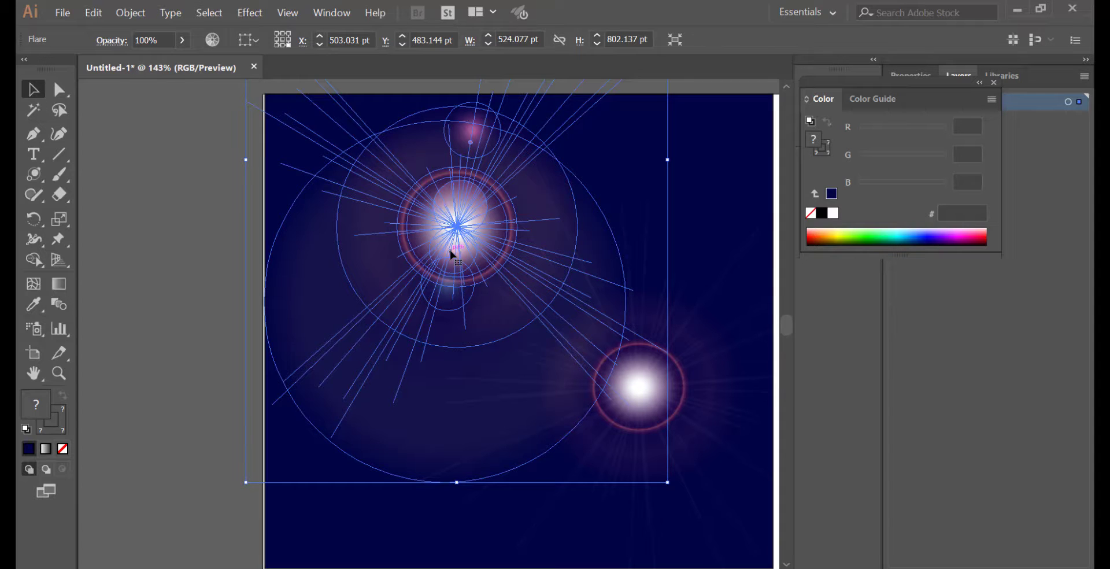
Drag the flare to the rectangle's centre, nudge the background back, and reselect the flare
{"action": "key", "text": "ctrl+z"}
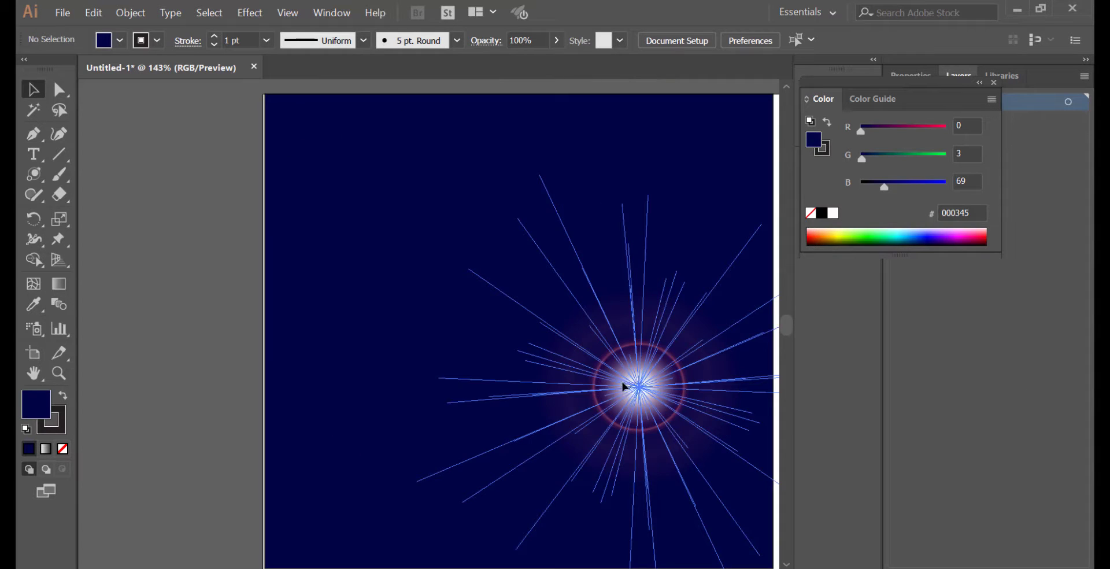
{"action": "left_click_drag", "start_coordinate": [624, 386], "coordinate": [506, 317]}
{"action": "left_click", "coordinate": [661, 398]}
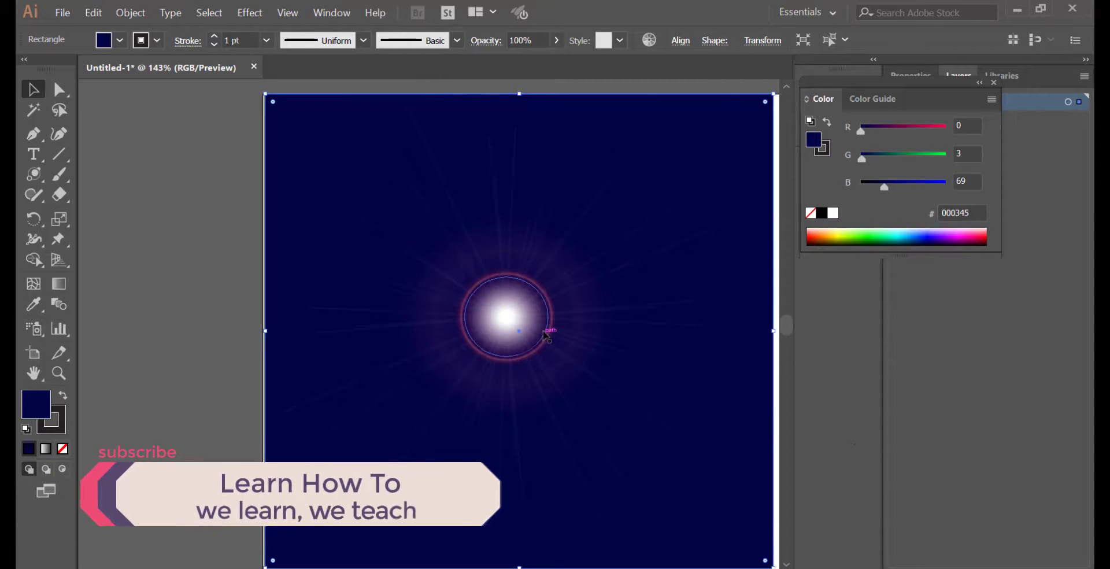
{"action": "left_click_drag", "start_coordinate": [518, 335], "coordinate": [505, 323]}
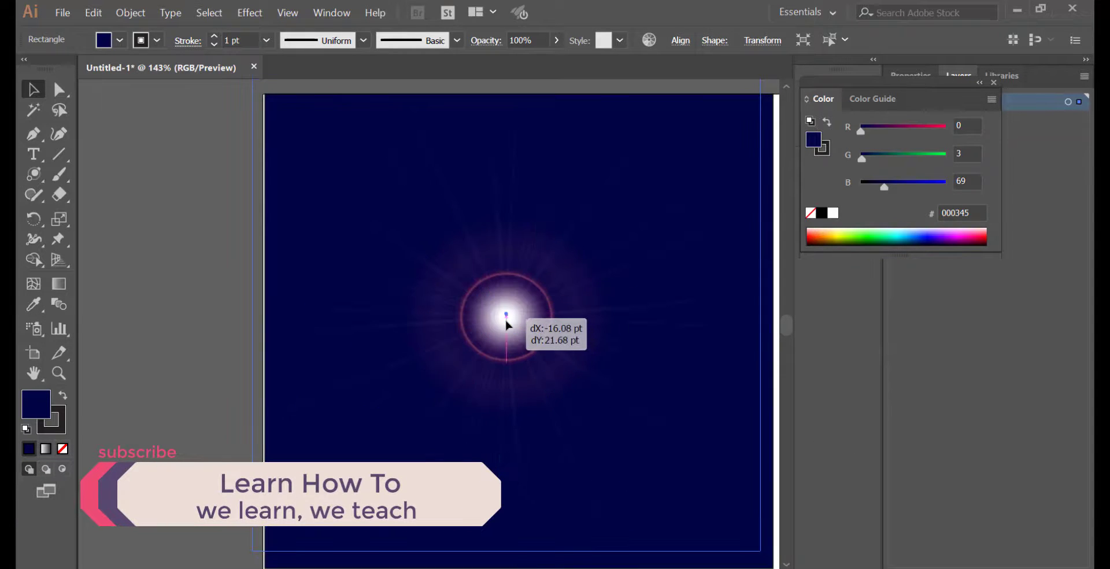
{"action": "left_click_drag", "start_coordinate": [651, 402], "coordinate": [670, 413]}
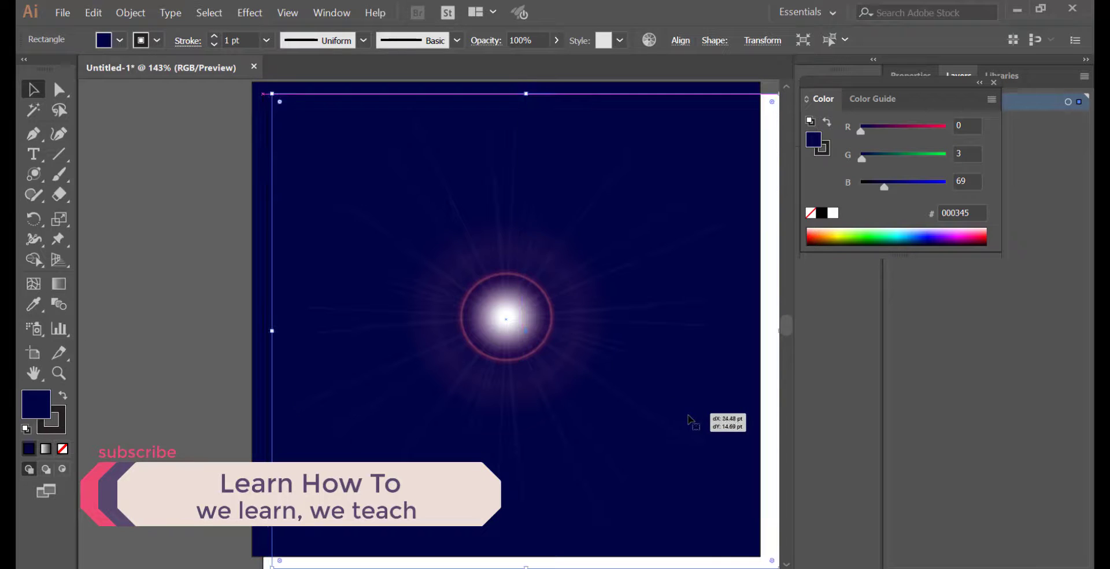
{"action": "left_click", "coordinate": [519, 307]}
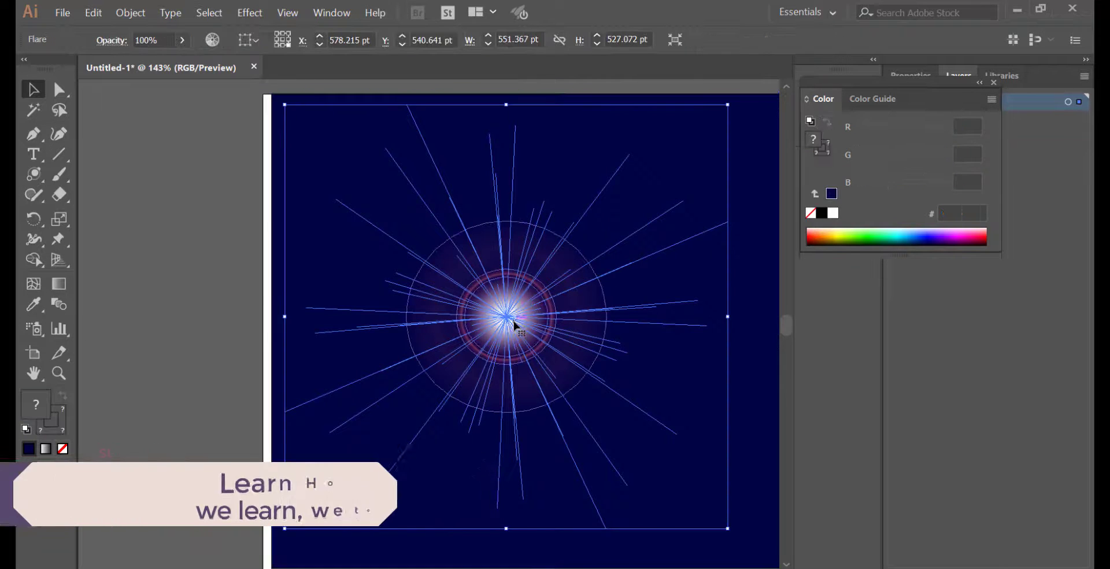